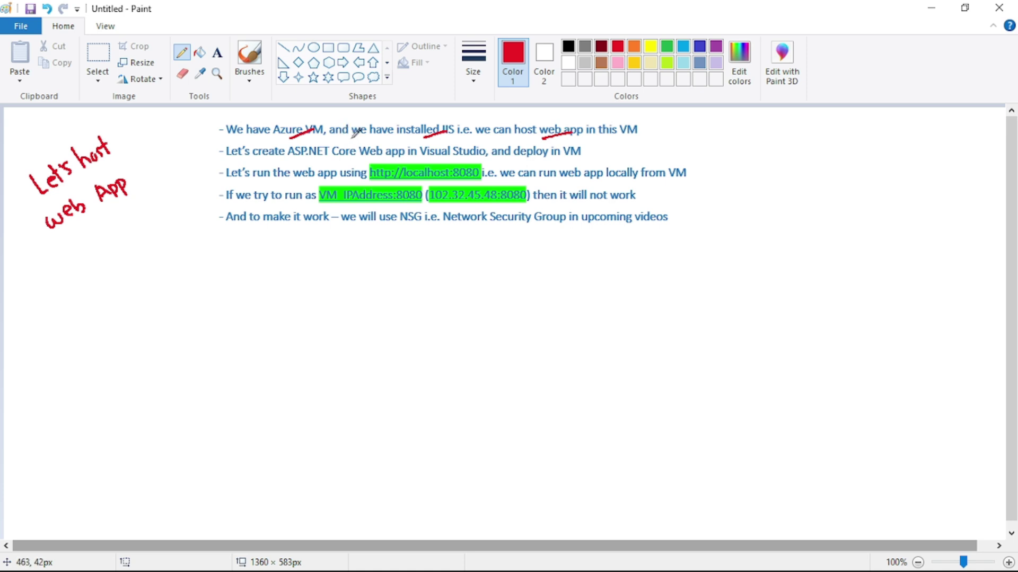
# - Underline key phrases in red from line two on, including Web app, deploy in VM, Visual Studio, 102.32.45.48:8080 and Network Security Group
pyautogui.moveTo(349, 150); pyautogui.dragTo(381, 136)
pyautogui.moveTo(532, 161); pyautogui.dragTo(577, 148)
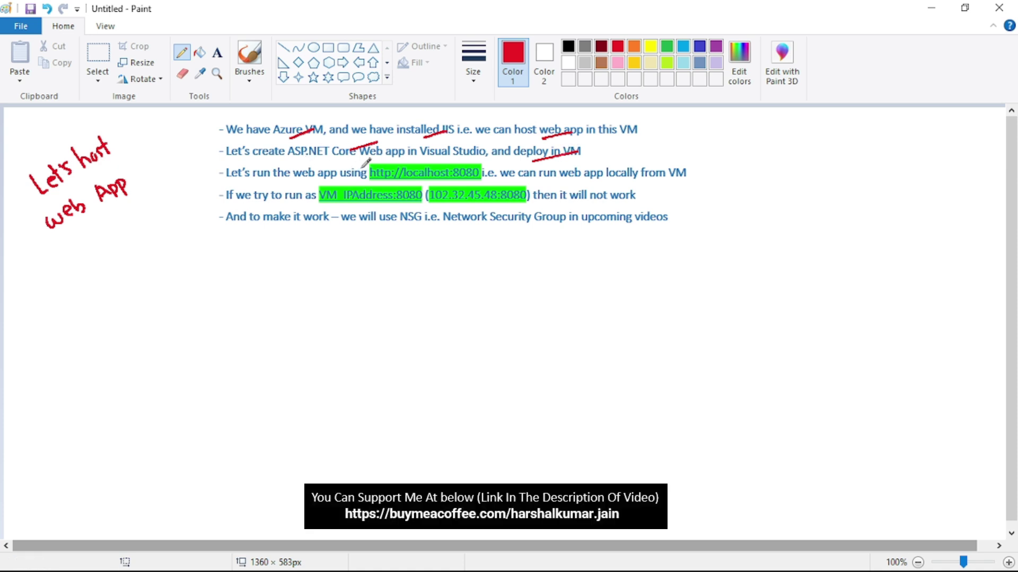
pyautogui.moveTo(429, 166); pyautogui.dragTo(457, 153)
pyautogui.moveTo(653, 186); pyautogui.dragTo(702, 179)
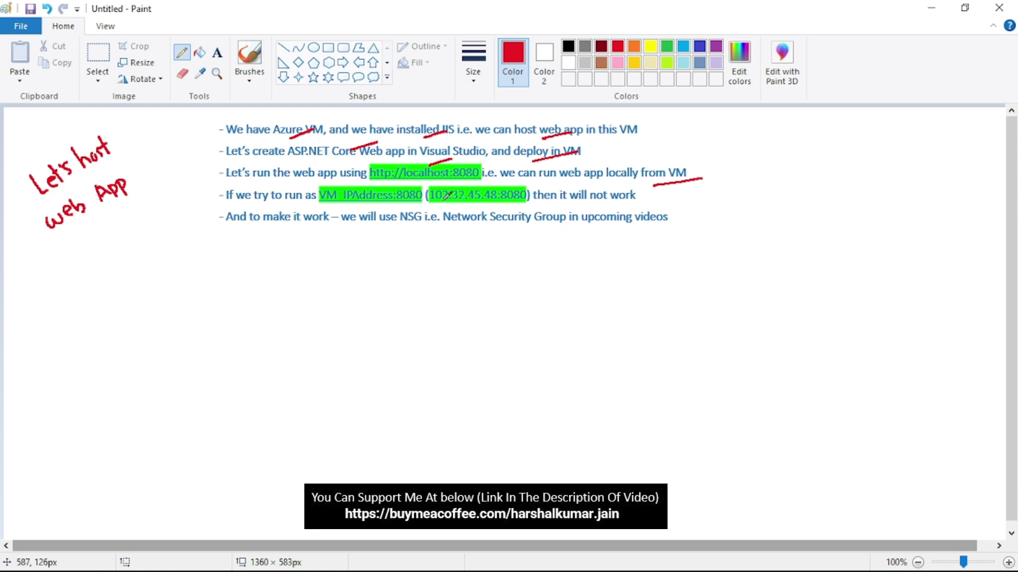
pyautogui.moveTo(435, 199); pyautogui.dragTo(529, 198)
pyautogui.moveTo(609, 203); pyautogui.dragTo(648, 197)
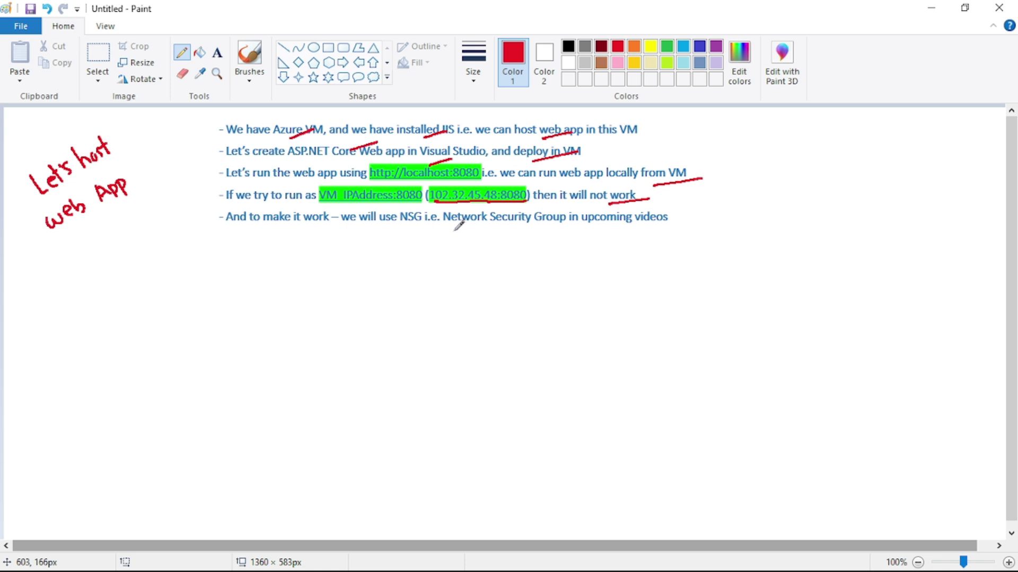
pyautogui.moveTo(453, 232); pyautogui.dragTo(656, 225)
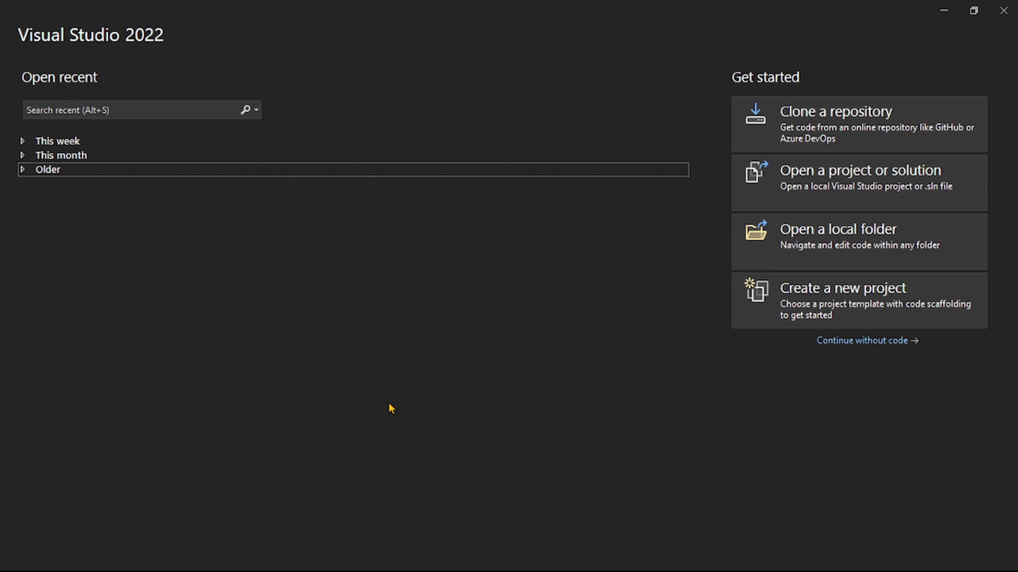
# - In Visual Studio 2022, start a new C# project from the ASP.NET Core Web App (Model-View-Controller) template
pyautogui.click(835, 309)
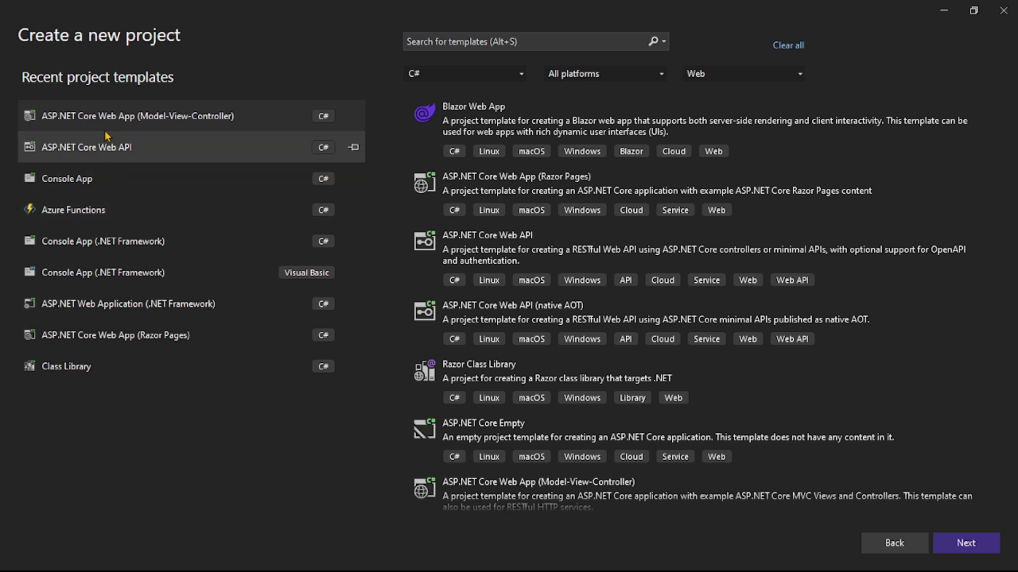
pyautogui.click(133, 120)
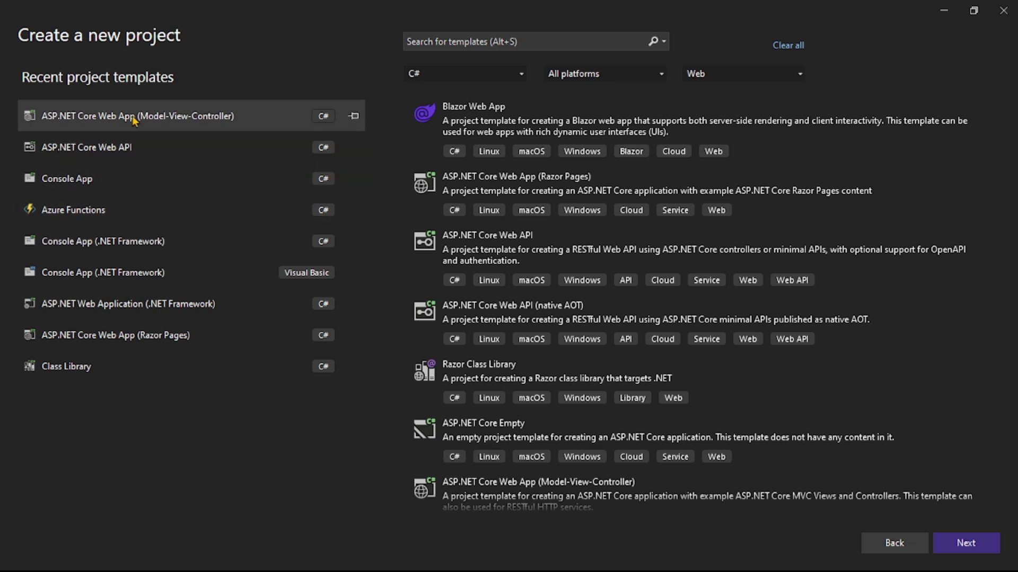
pyautogui.click(966, 543)
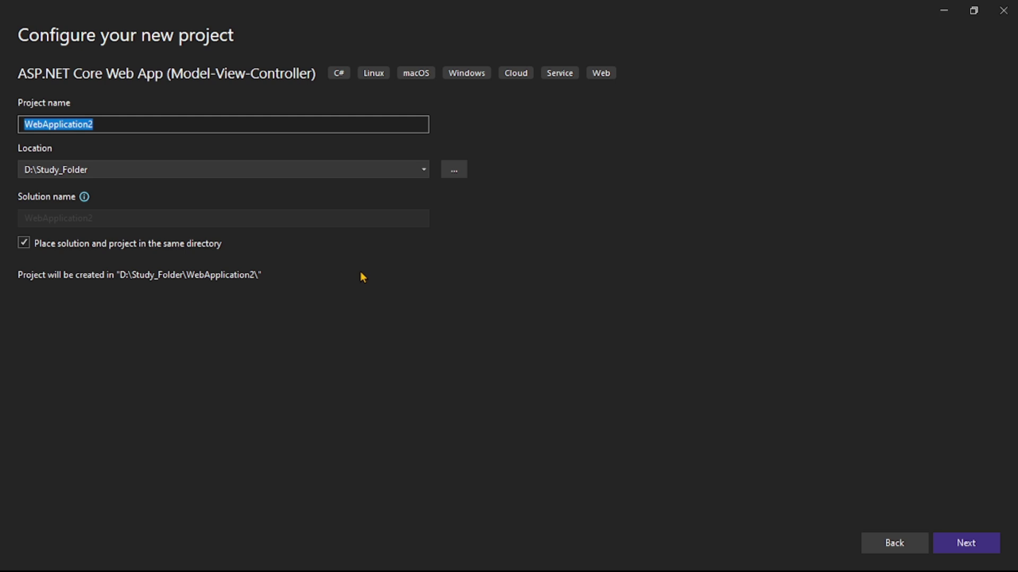
# - Name the project Our_Web_App_In_VM and create it with Configure for HTTPS turned off
pyautogui.write('Our_Web_App_In_VM')
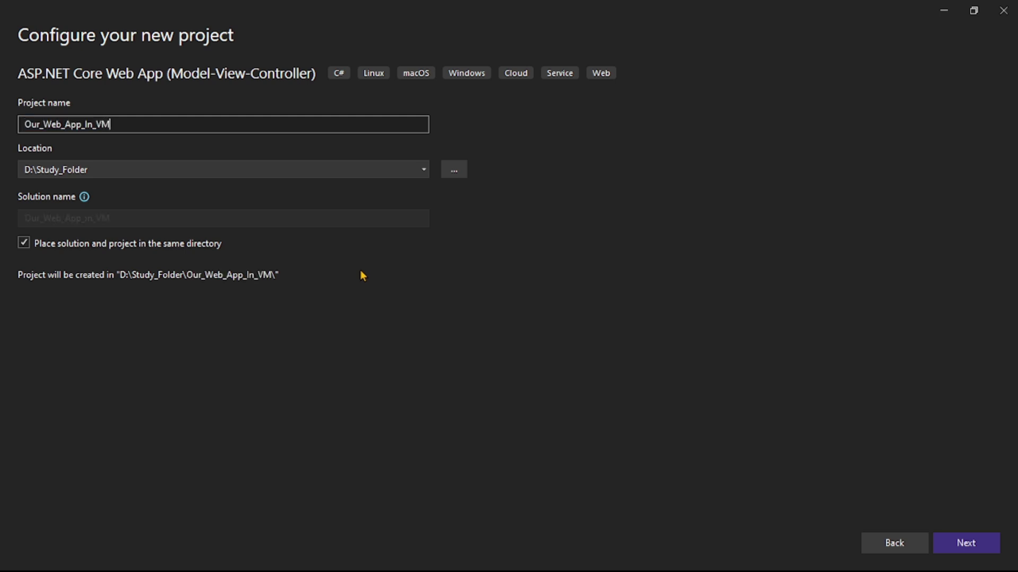
pyautogui.click(973, 549)
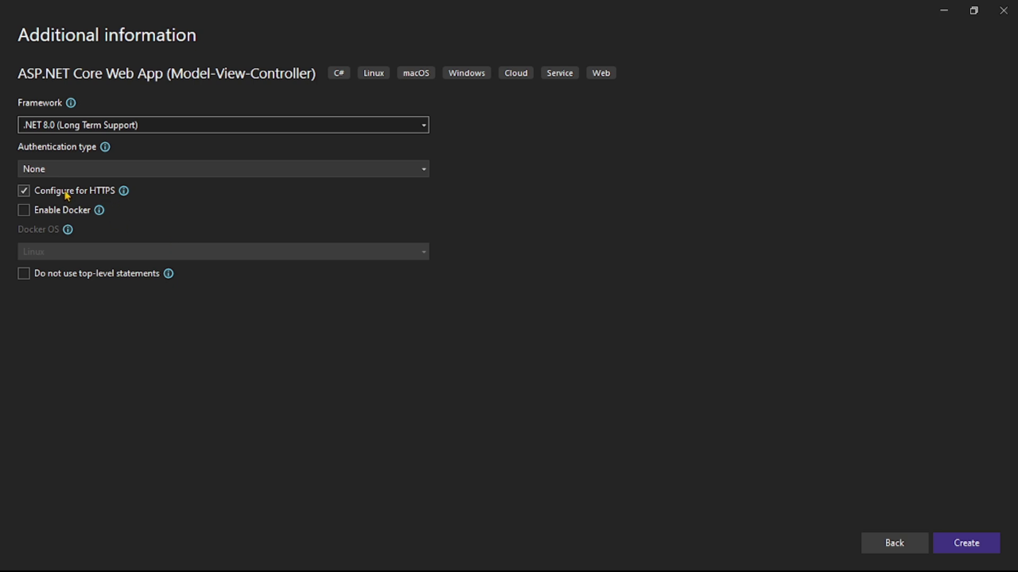
pyautogui.click(27, 194)
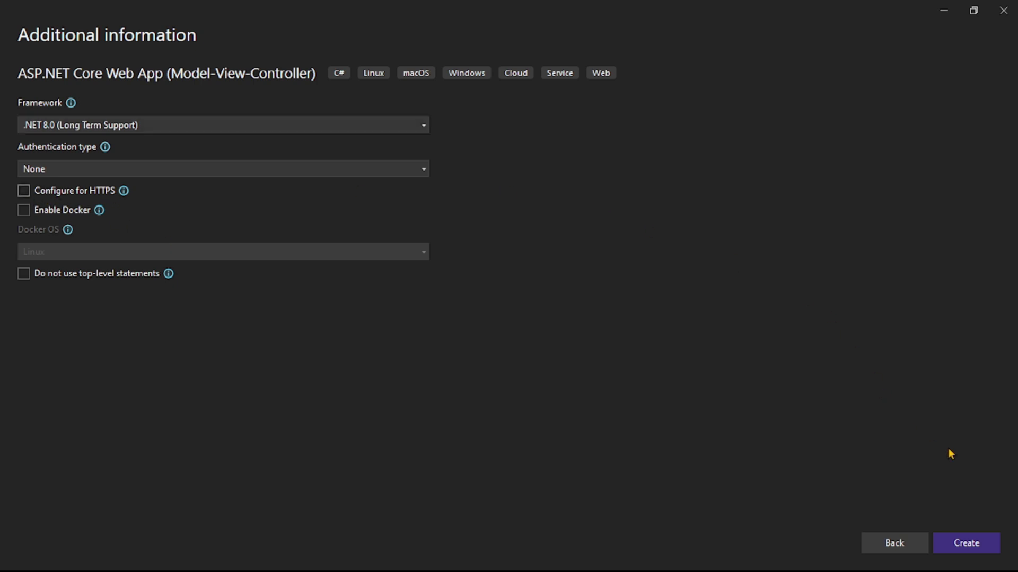
pyautogui.click(970, 546)
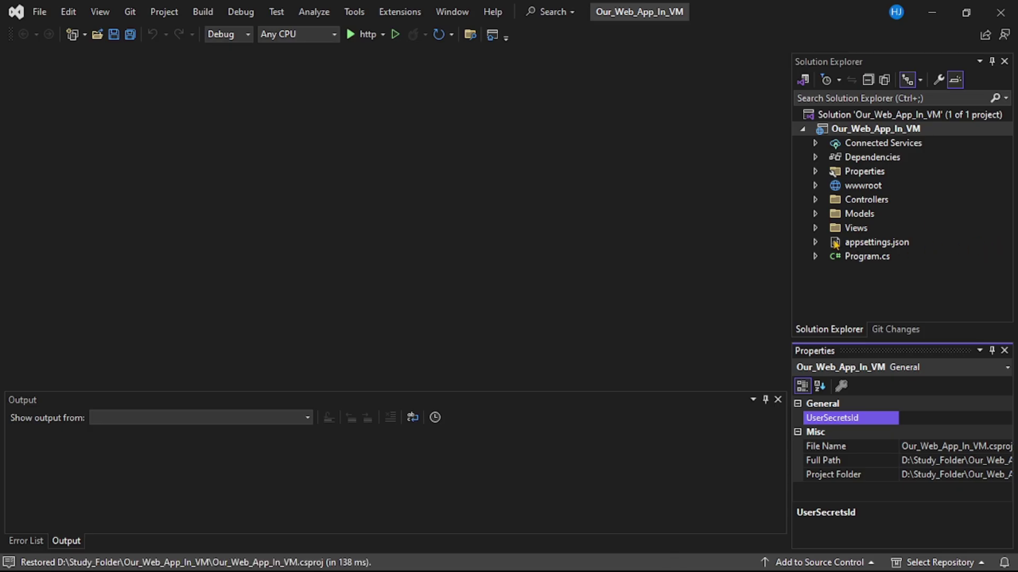
# - Change the h1 heading in Views/Home/Index.cshtml to "Welcome To Web App Hosted In VM...." and save the file
pyautogui.click(816, 229)
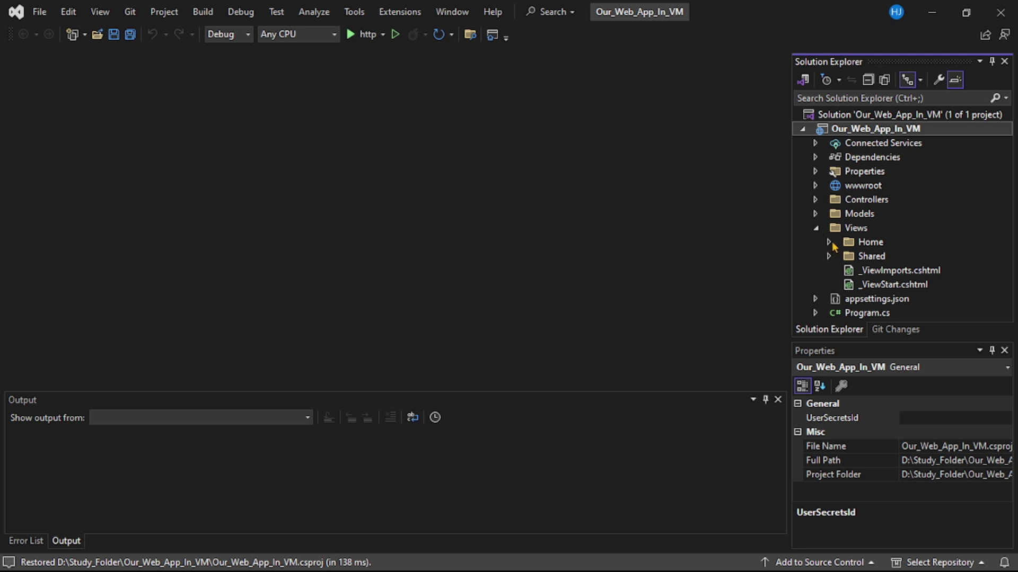
pyautogui.click(830, 244)
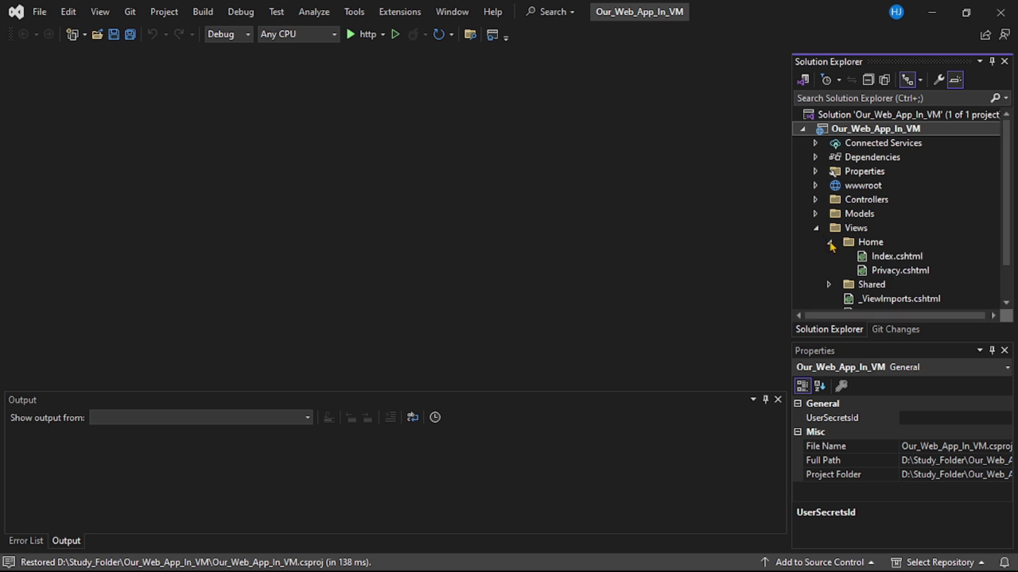
pyautogui.doubleClick(895, 256)
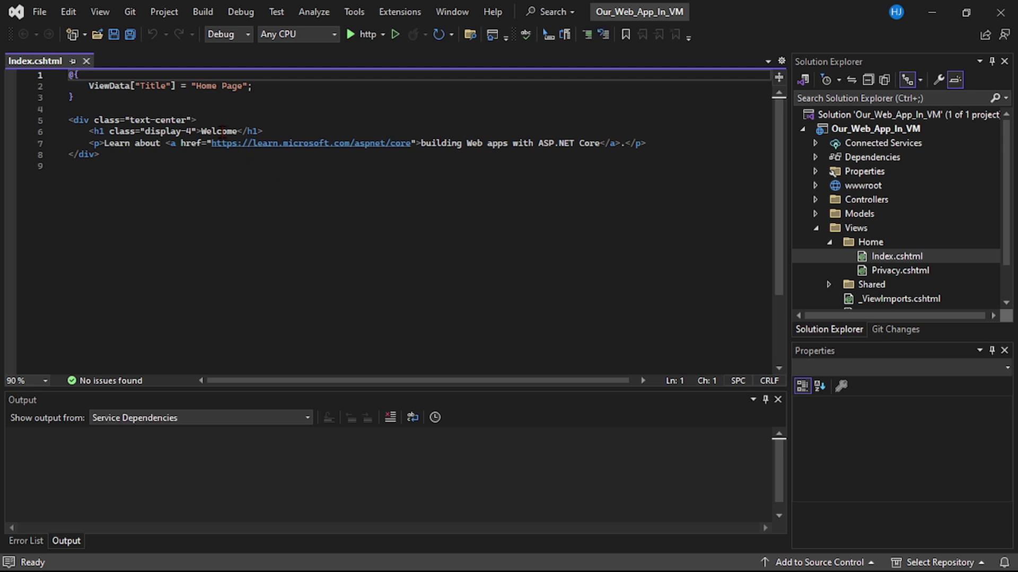
pyautogui.doubleClick(222, 131)
pyautogui.press('BackSpace')
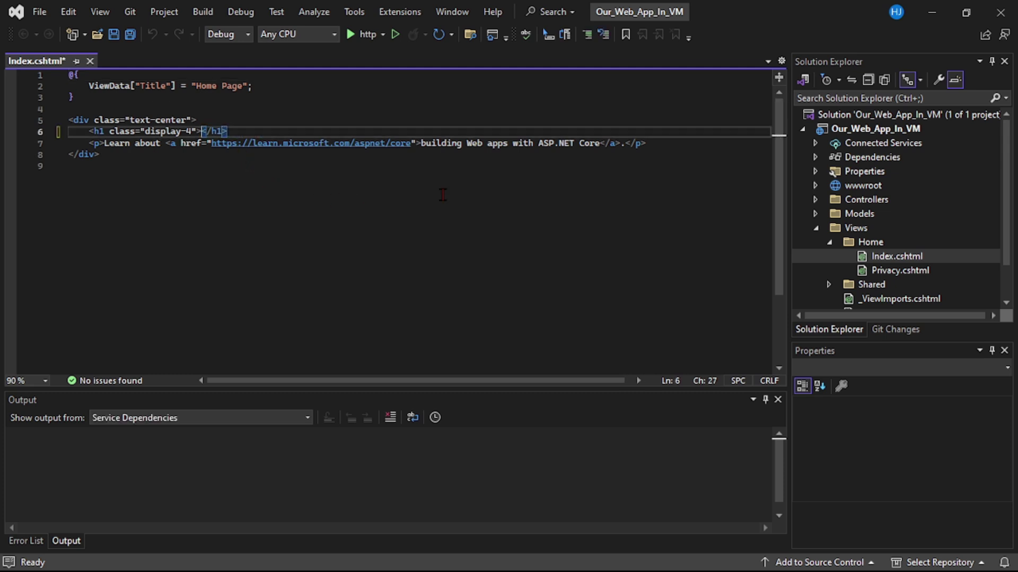
pyautogui.write('Welcome To Web App Hosted In VM....')
pyautogui.hotkey('ctrl', 's')
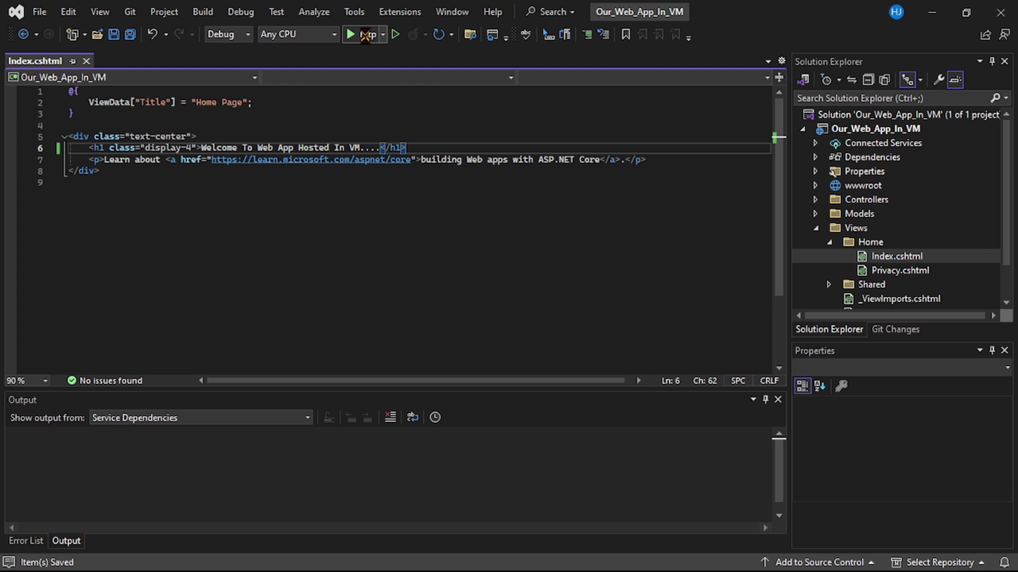
# - Run the web app locally over http, check the home page heading in the browser, and stop debugging
pyautogui.click(365, 35)
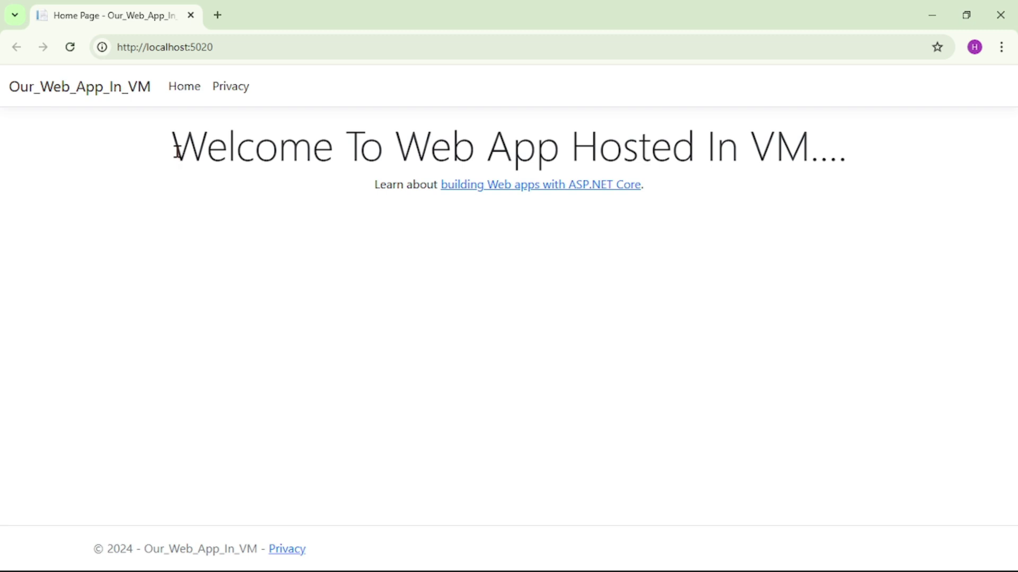
pyautogui.moveTo(177, 152); pyautogui.dragTo(851, 149)
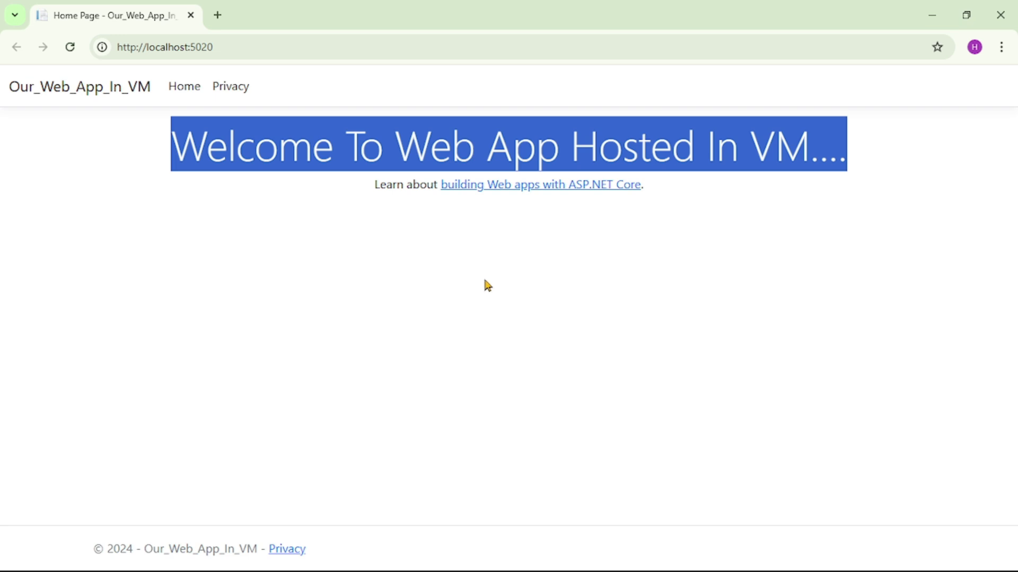
pyautogui.click(630, 557)
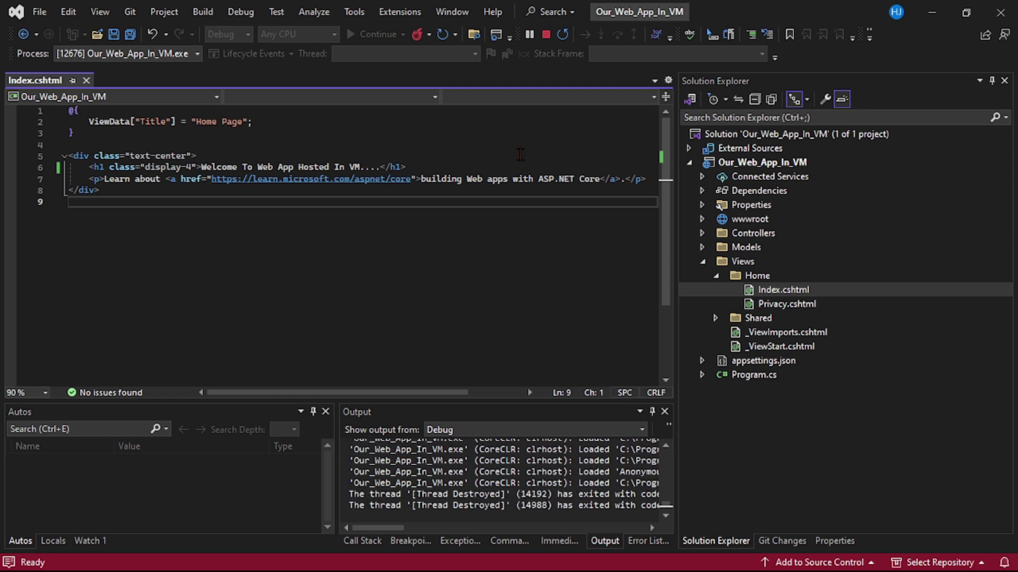
pyautogui.click(546, 34)
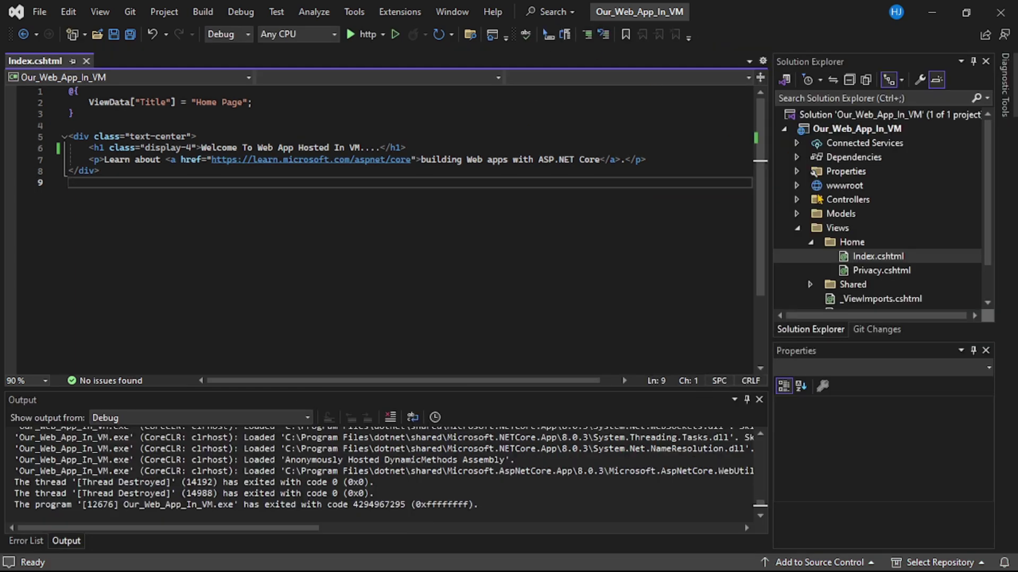
# - Start publishing the Our_Web_App_In_VM project with Folder as the publish target
pyautogui.click(798, 228)
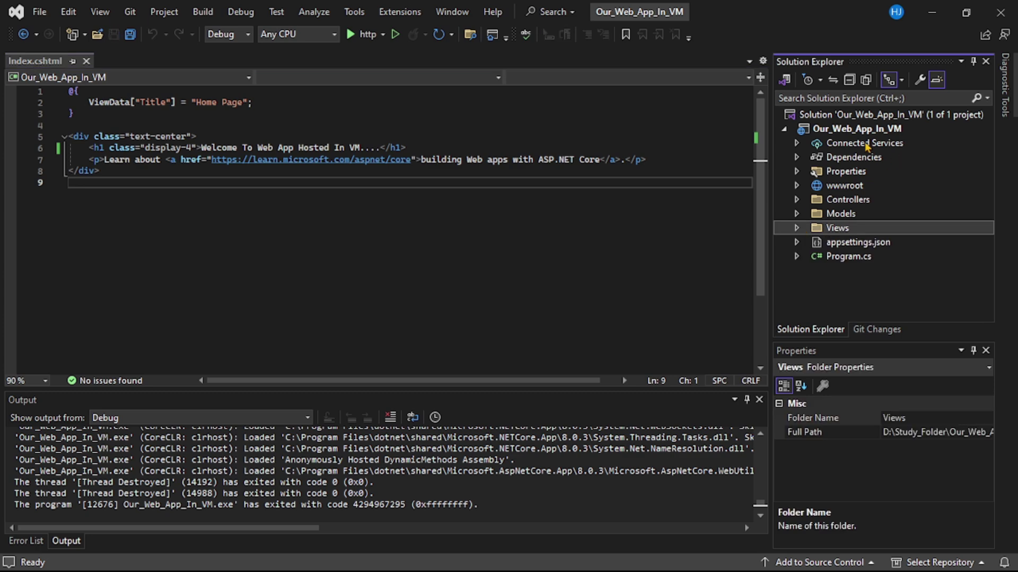
pyautogui.click(839, 133)
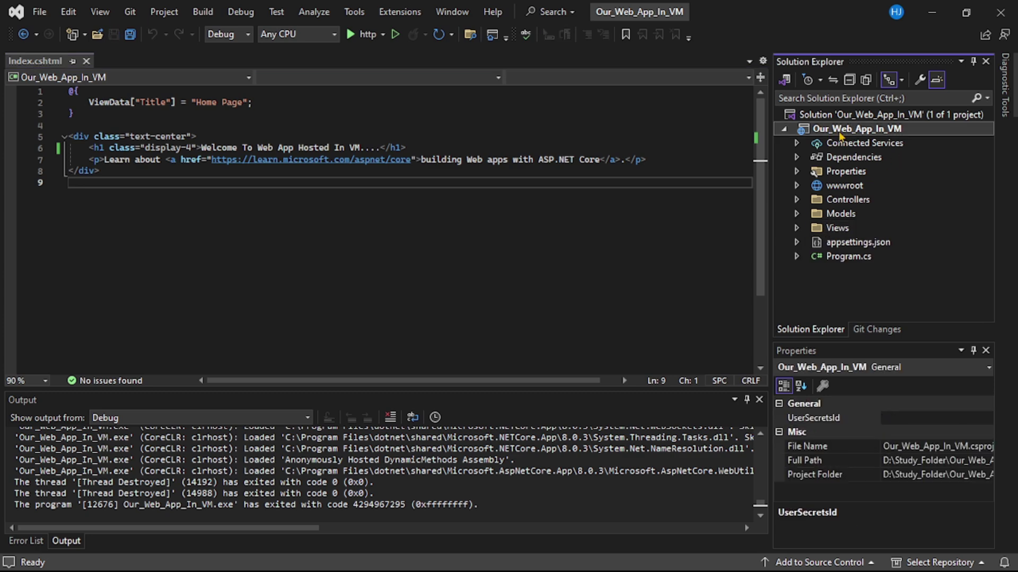
pyautogui.rightClick(839, 135)
pyautogui.click(802, 109)
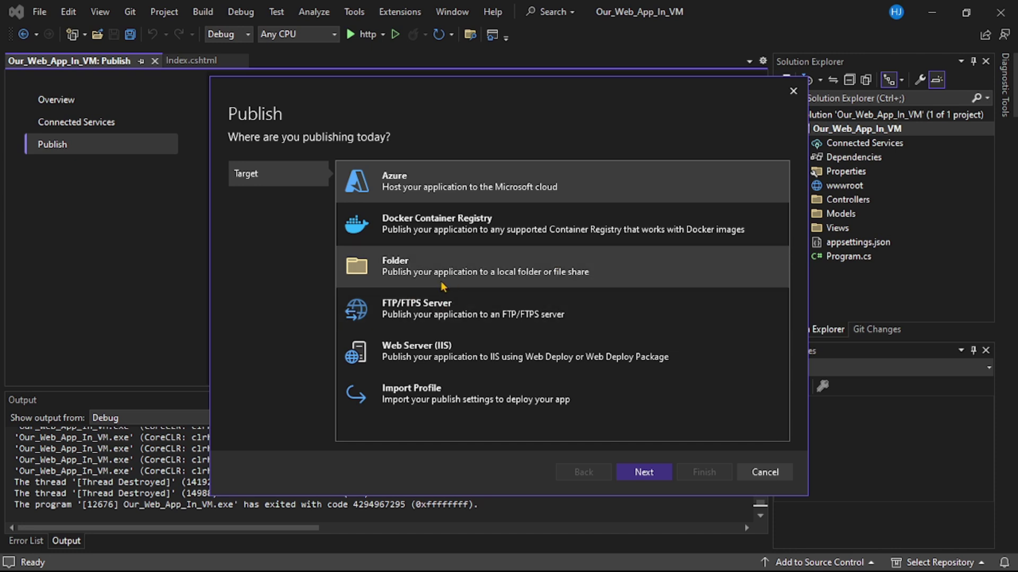
pyautogui.click(418, 279)
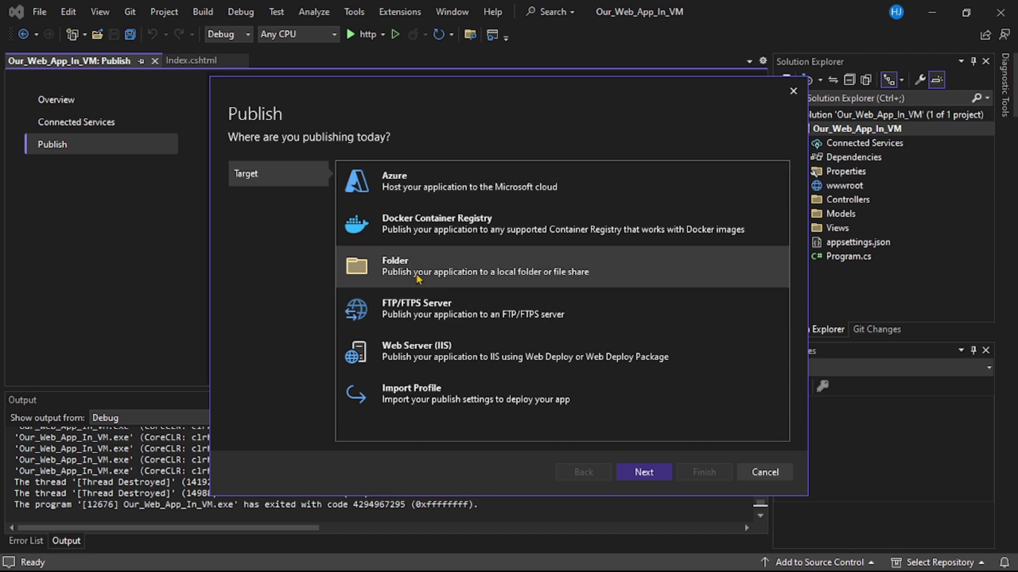
pyautogui.click(644, 472)
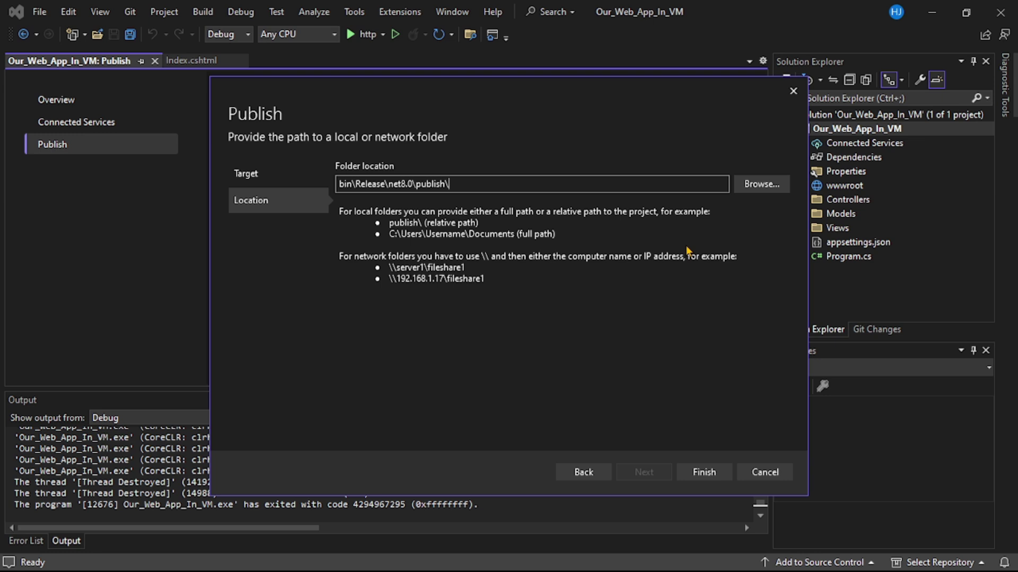
# - Set the publish folder location to D:\Published_Apps\Our_Web_App_In_VM and finish creating the publish profile
pyautogui.click(757, 185)
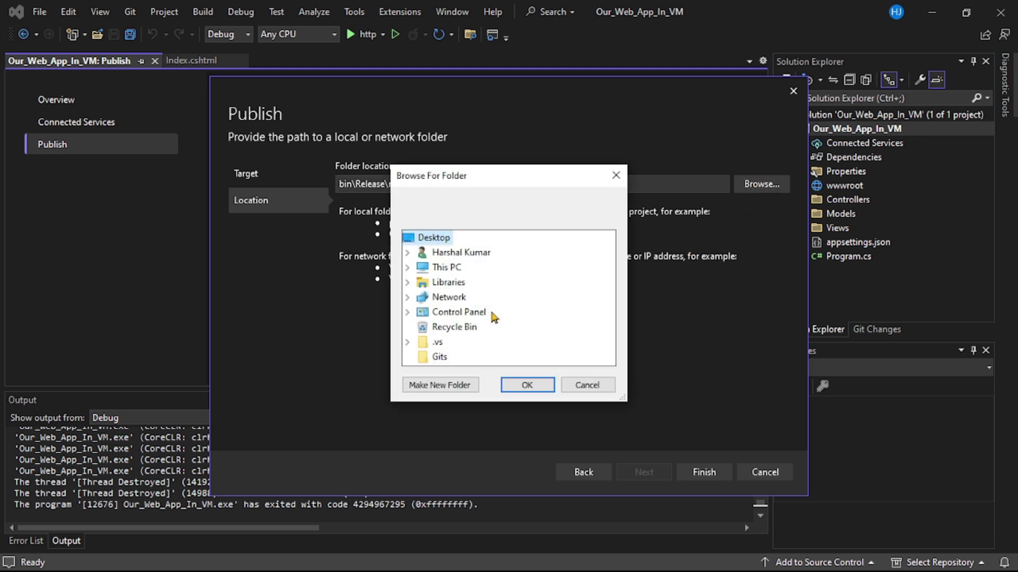
pyautogui.click(407, 267)
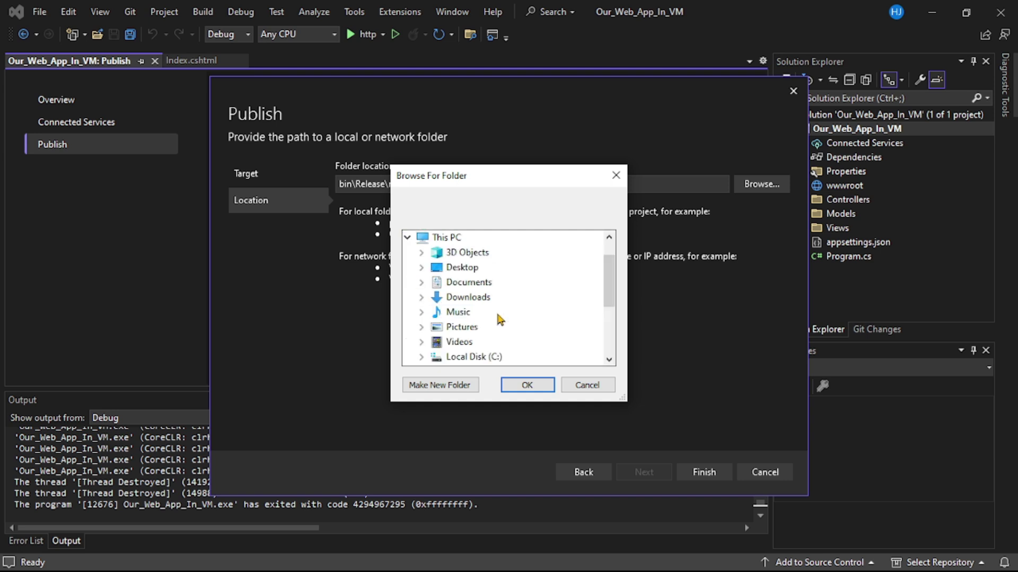
pyautogui.scroll(-2, 497, 314)
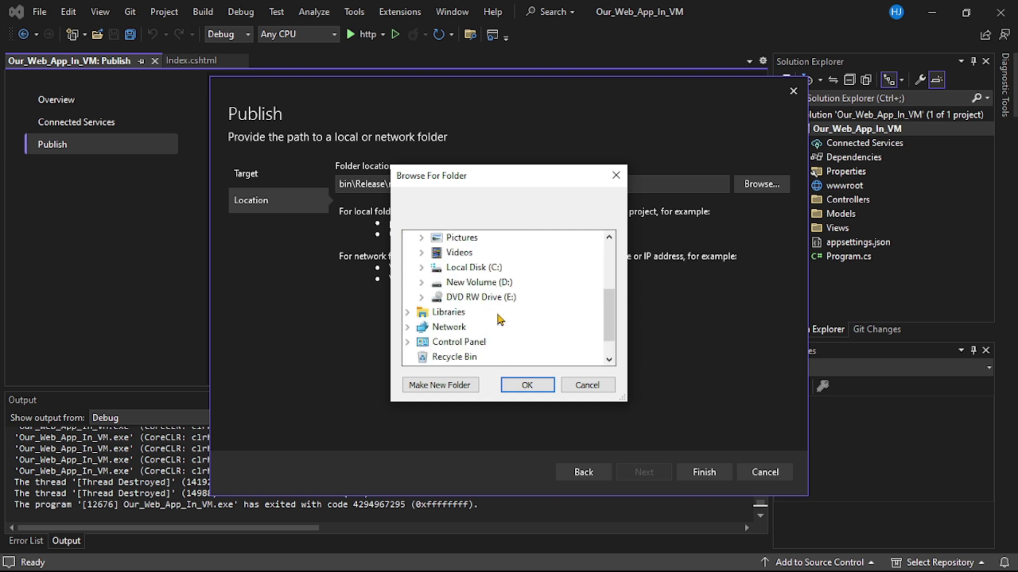
pyautogui.click(422, 283)
pyautogui.scroll(-4, 484, 297)
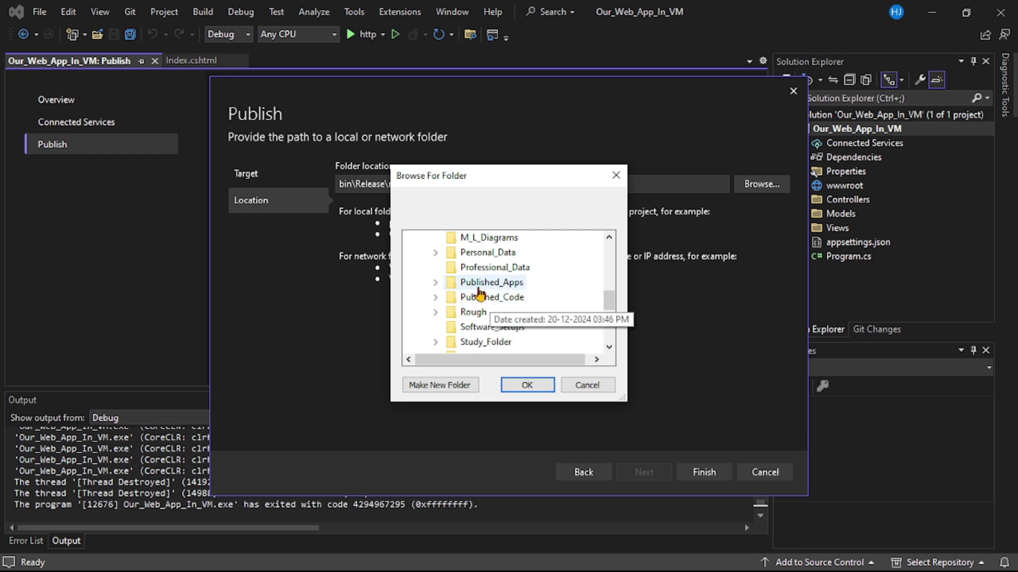
pyautogui.click(435, 282)
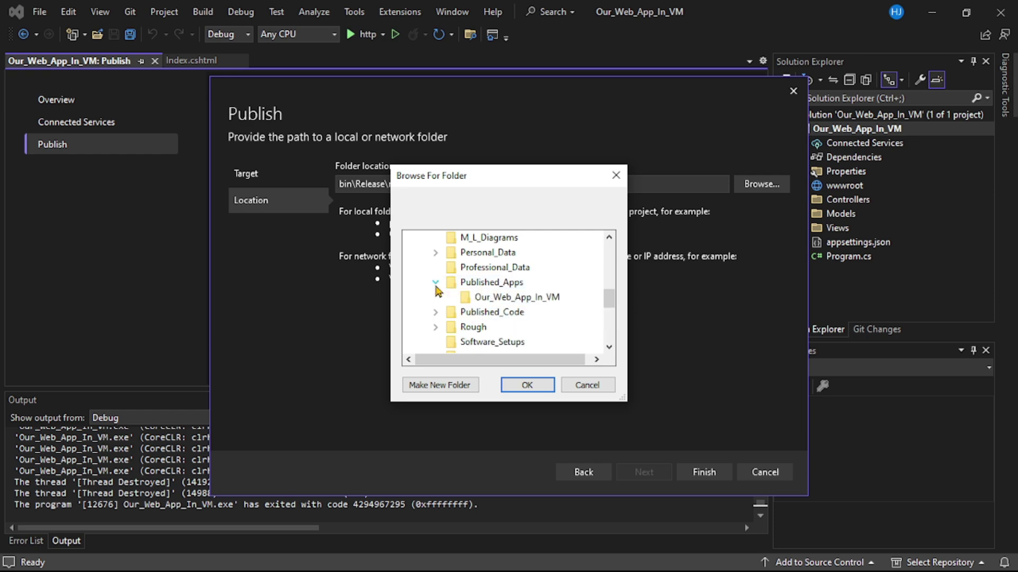
pyautogui.click(514, 304)
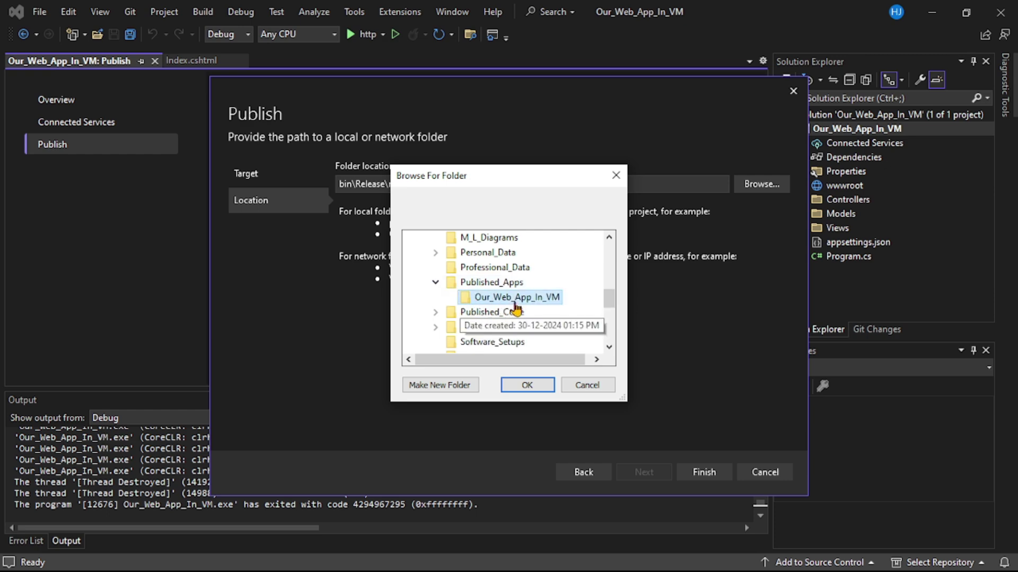
pyautogui.click(528, 385)
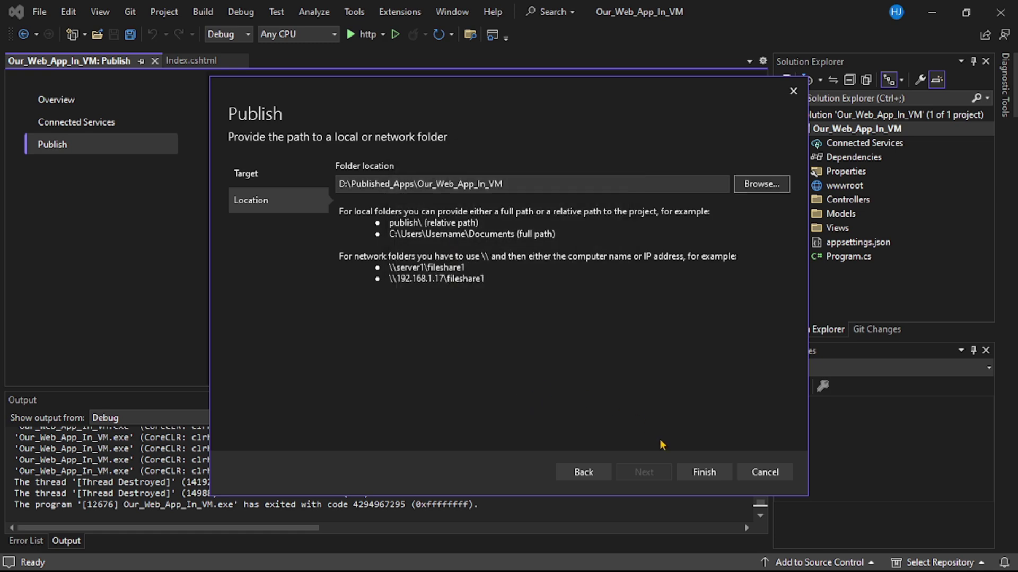
pyautogui.click(697, 470)
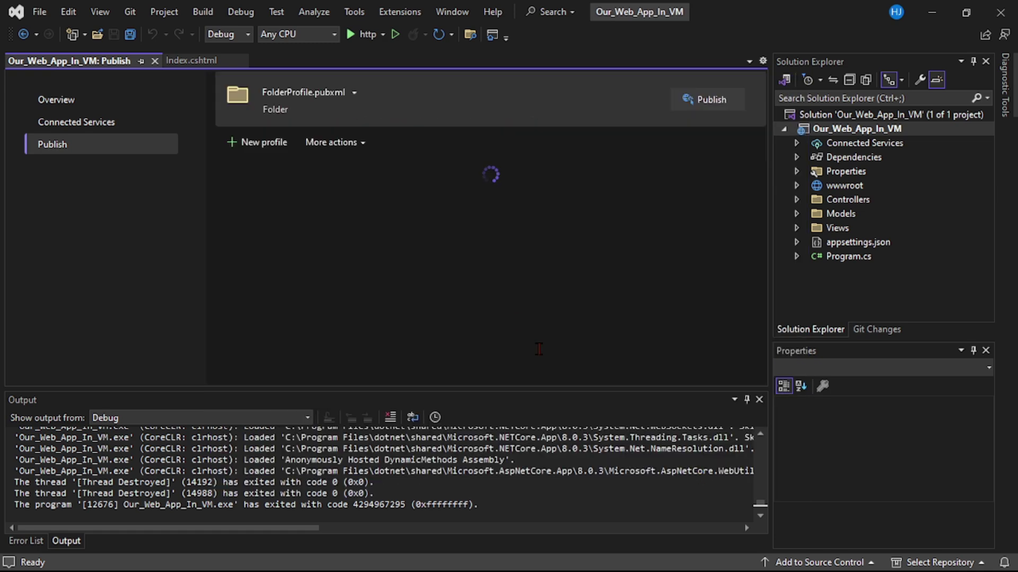
# - Publish the web app using the folder profile and open the folder with the published files
pyautogui.click(707, 100)
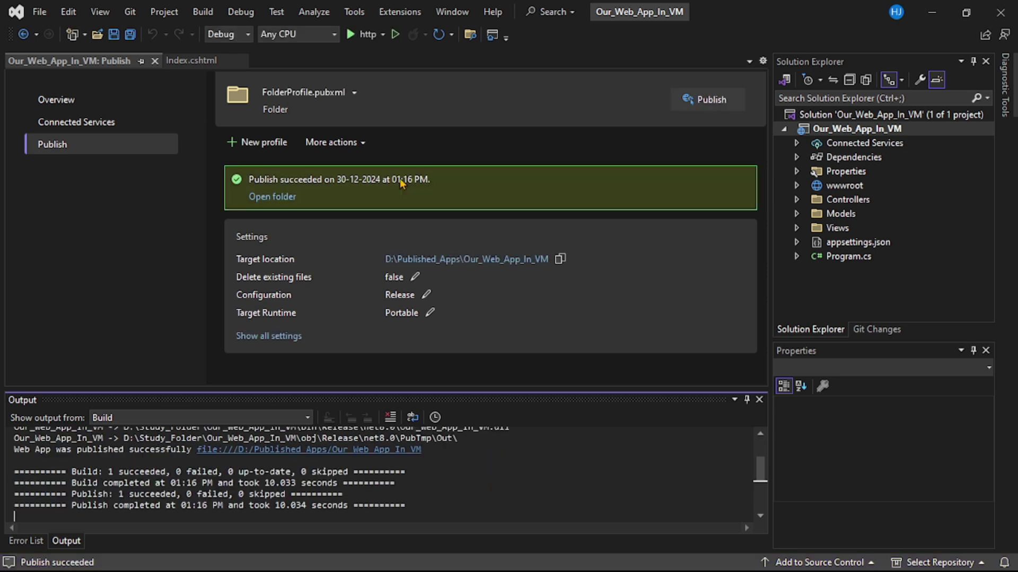
pyautogui.click(274, 203)
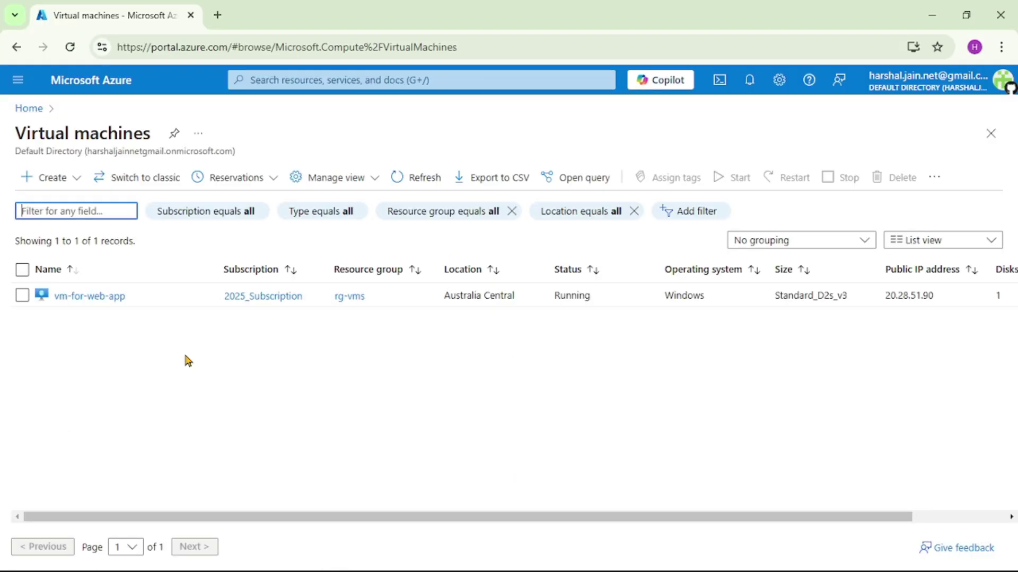
# - In the Azure portal, open the vm-for-web-app virtual machine's connection options and download its native RDP file
pyautogui.click(90, 296)
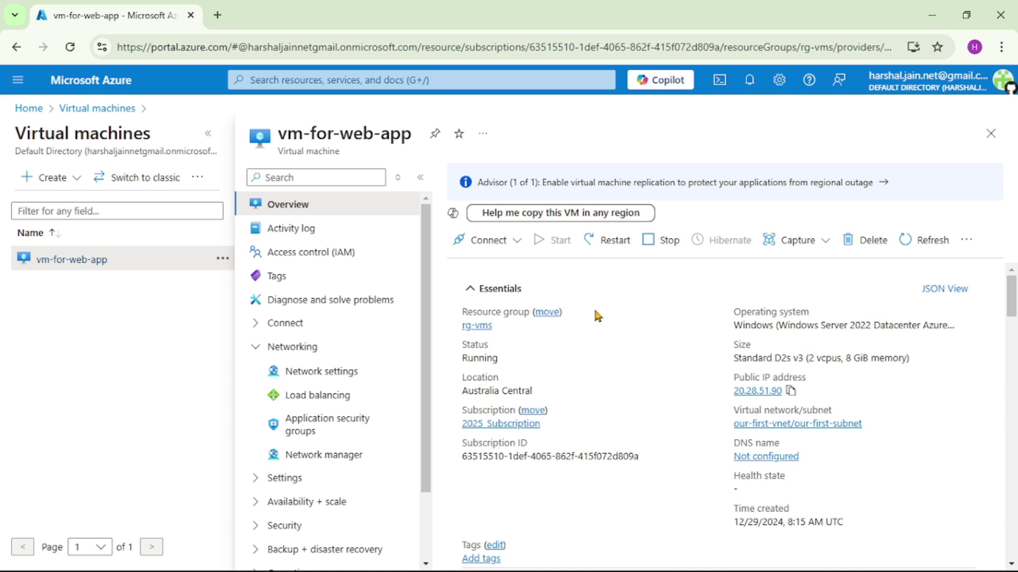
pyautogui.click(520, 250)
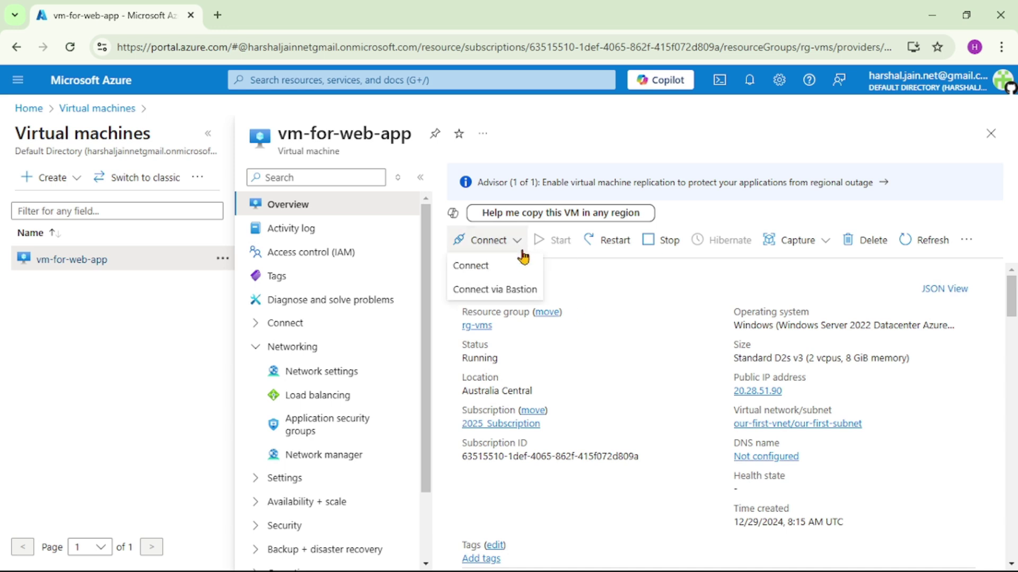
pyautogui.click(479, 269)
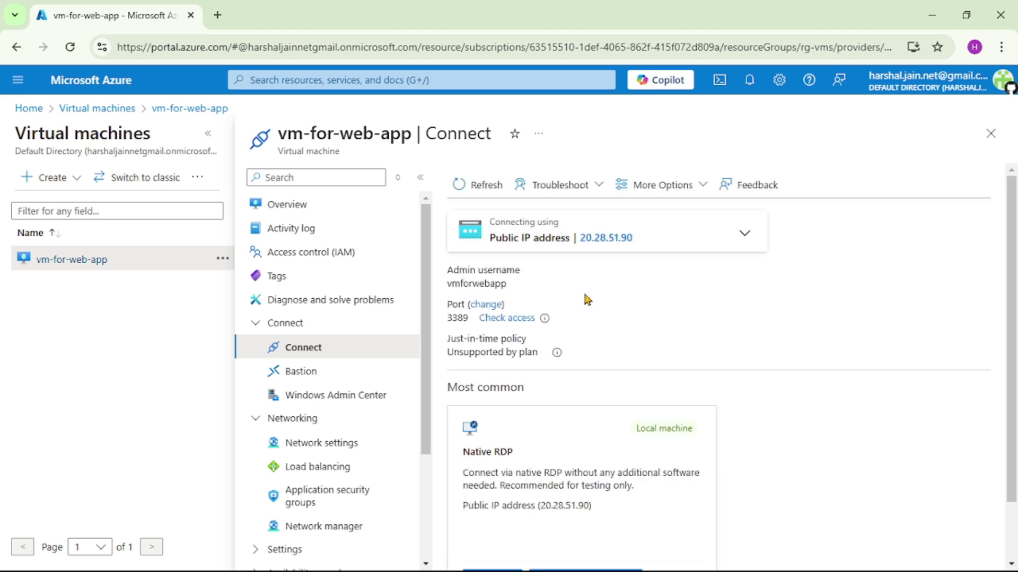
pyautogui.scroll(-1, 584, 295)
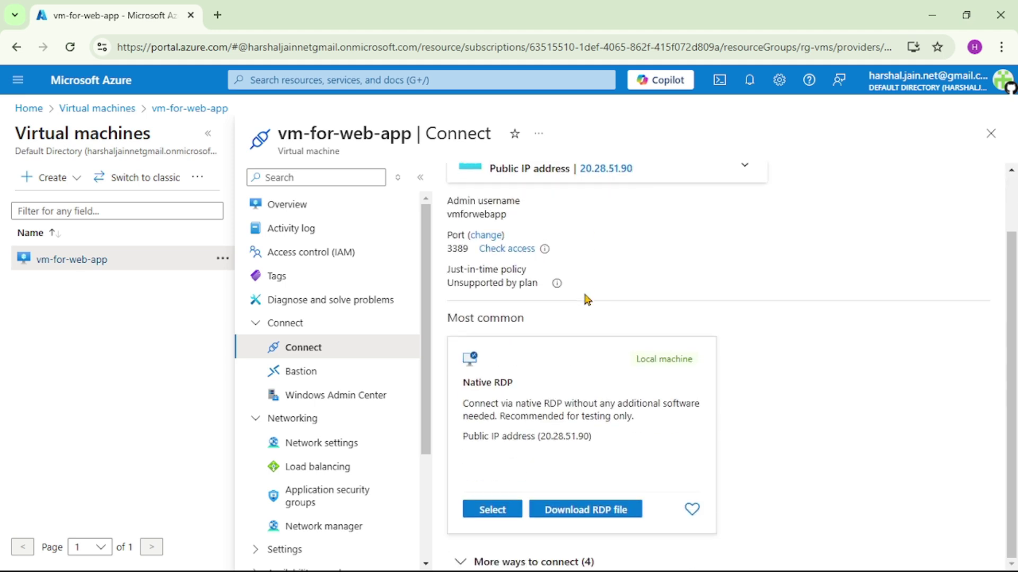
pyautogui.click(596, 511)
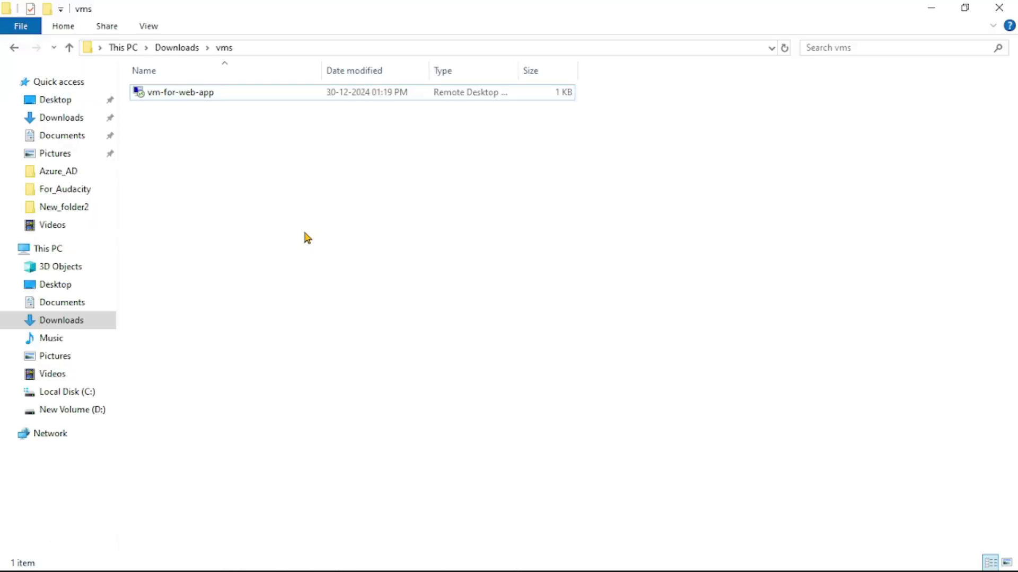
# - Connect to the virtual machine with the downloaded vm-for-web-app RDP file, entering the account password and accepting the security prompts
pyautogui.doubleClick(175, 97)
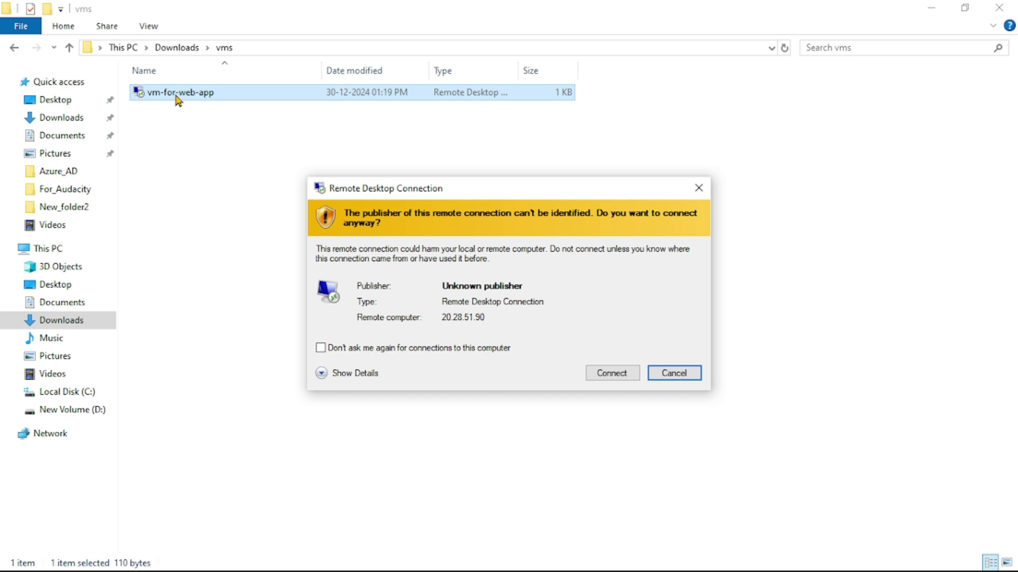
pyautogui.click(613, 377)
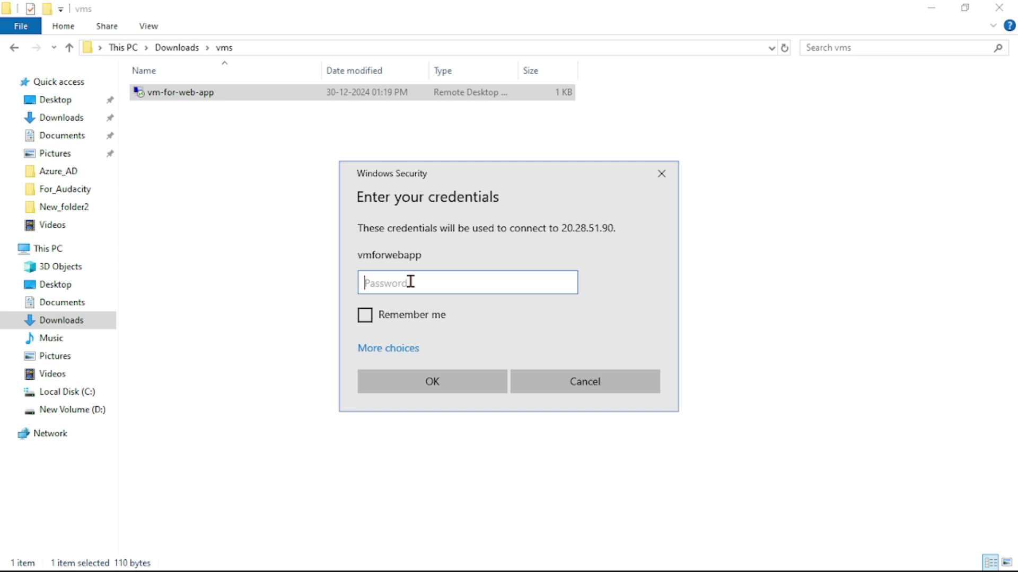
pyautogui.write('••••••••••••')
pyautogui.click(432, 380)
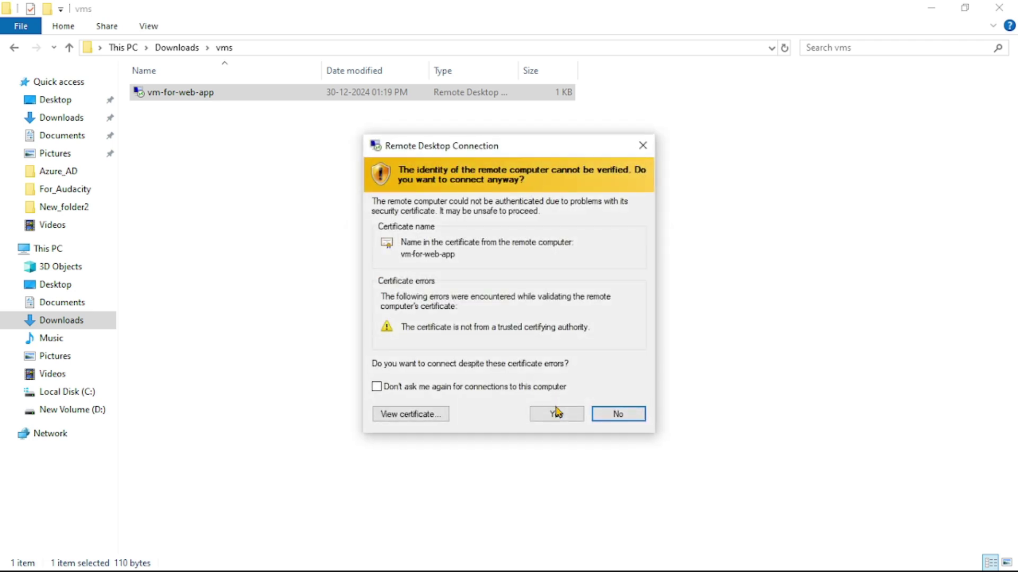
pyautogui.click(555, 413)
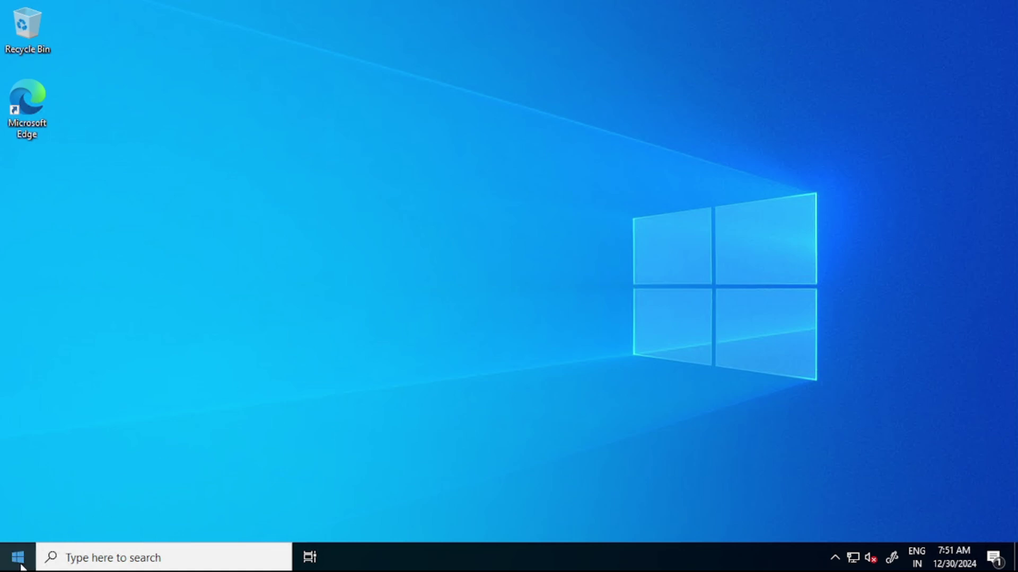
# - Open the Temporary Storage (D:) drive in File Explorer on the virtual machine
pyautogui.press('super+e')
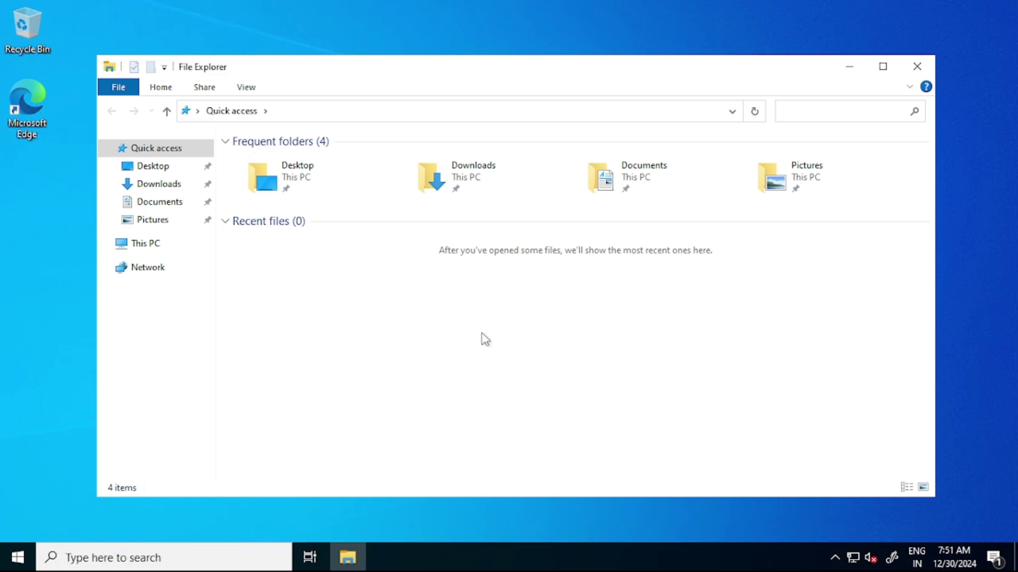
pyautogui.click(146, 246)
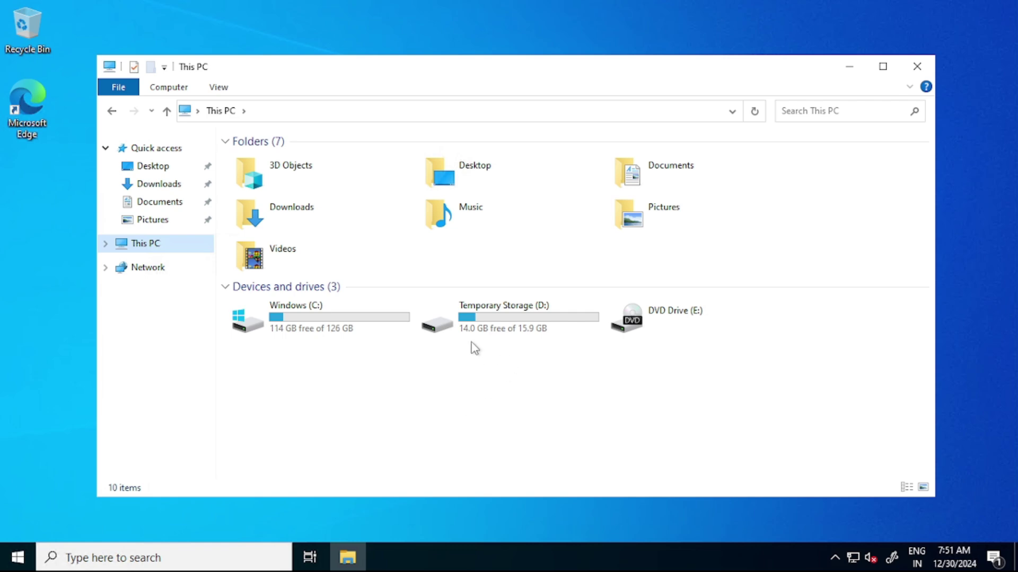
pyautogui.doubleClick(504, 327)
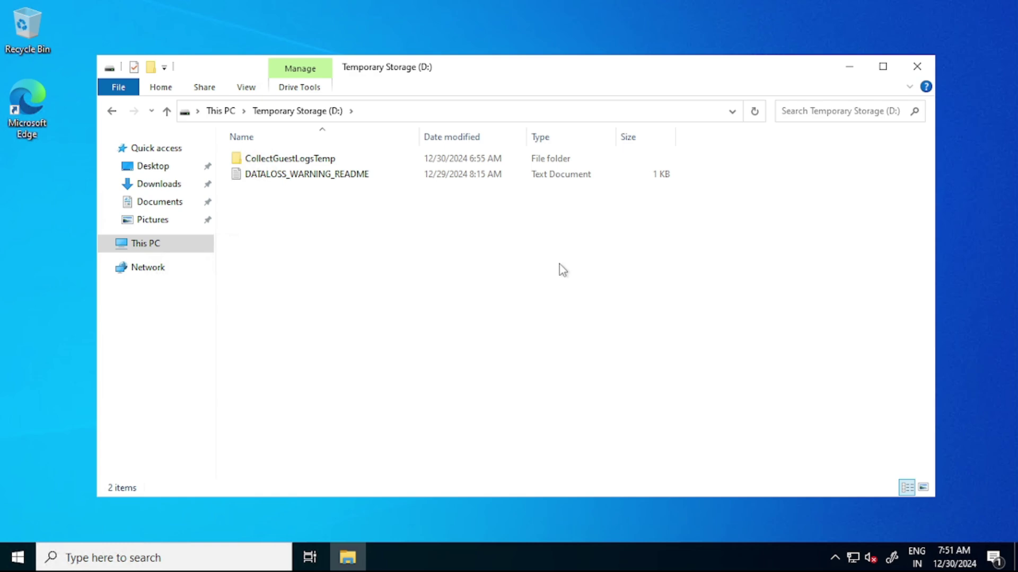
# - Copy the Our_Web_App_In_VM folder from the local D:\Published_Apps into the virtual machine's Temporary Storage (D:) drive
pyautogui.click(660, 8)
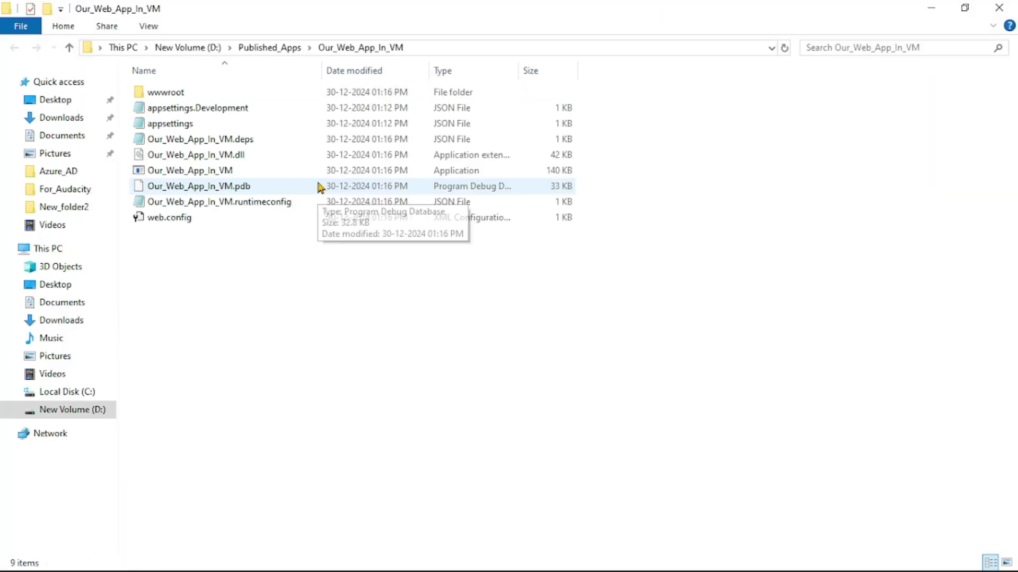
pyautogui.click(271, 49)
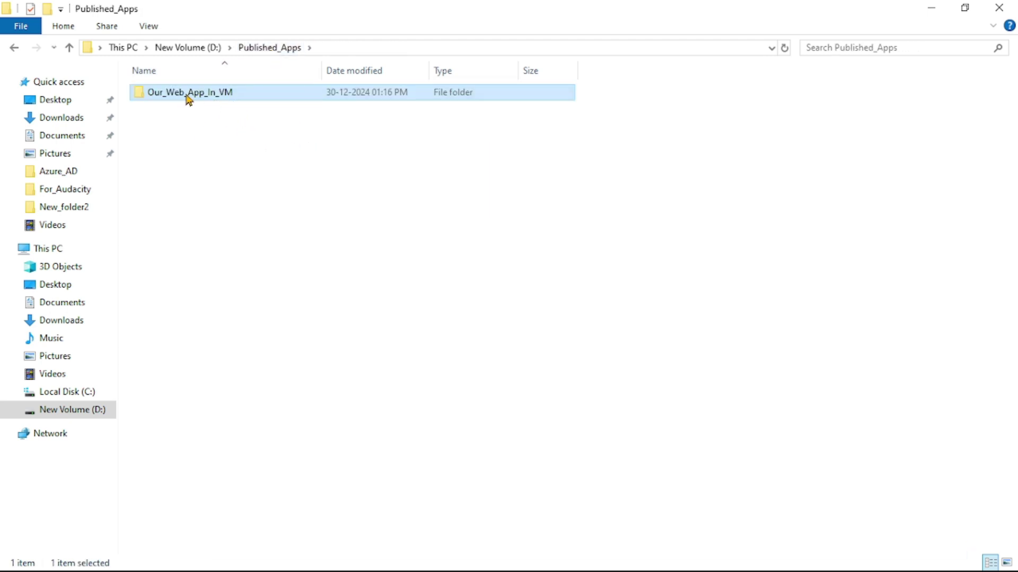
pyautogui.rightClick(203, 101)
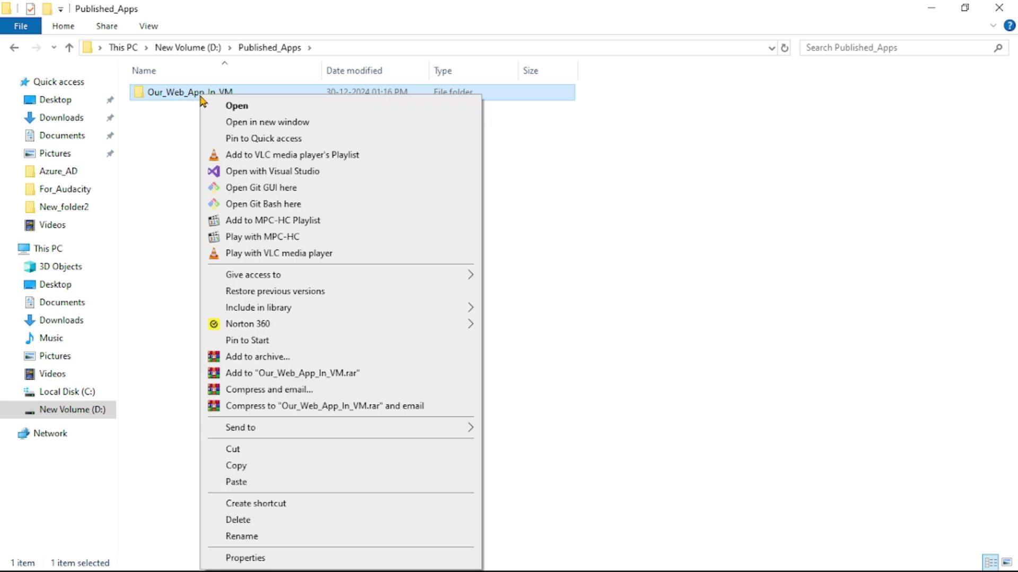
pyautogui.click(241, 467)
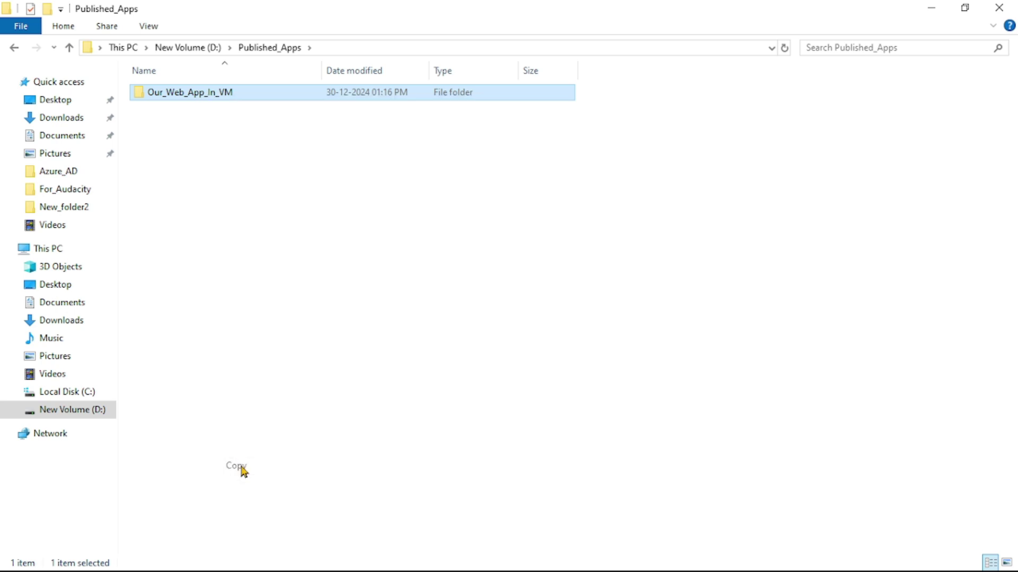
pyautogui.moveTo(642, 559)
pyautogui.click(673, 558)
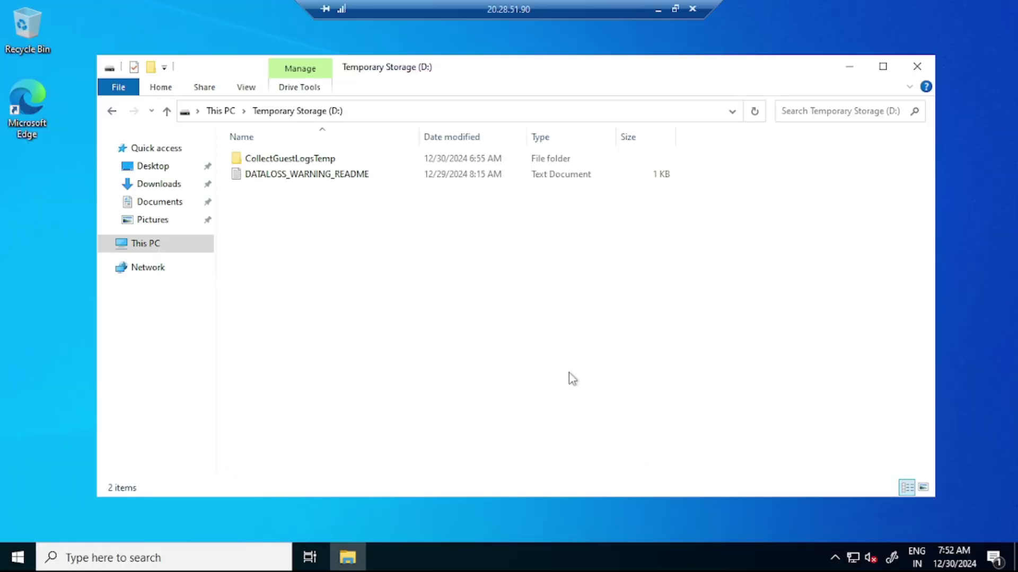
pyautogui.rightClick(370, 243)
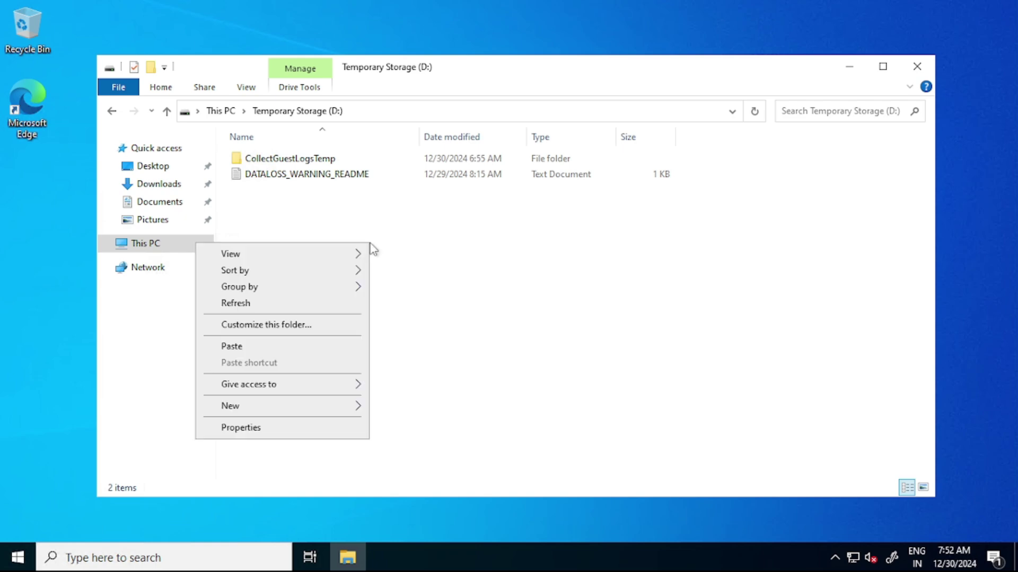
pyautogui.click(241, 350)
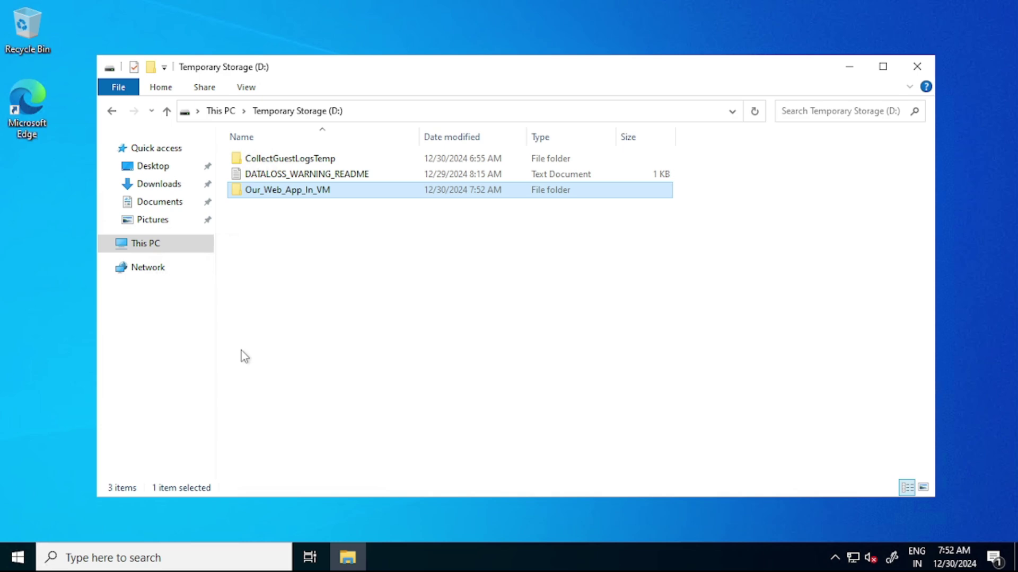
# - Launch IIS Manager on the virtual machine with the inetmgr command and maximize its window
pyautogui.press('super+r')
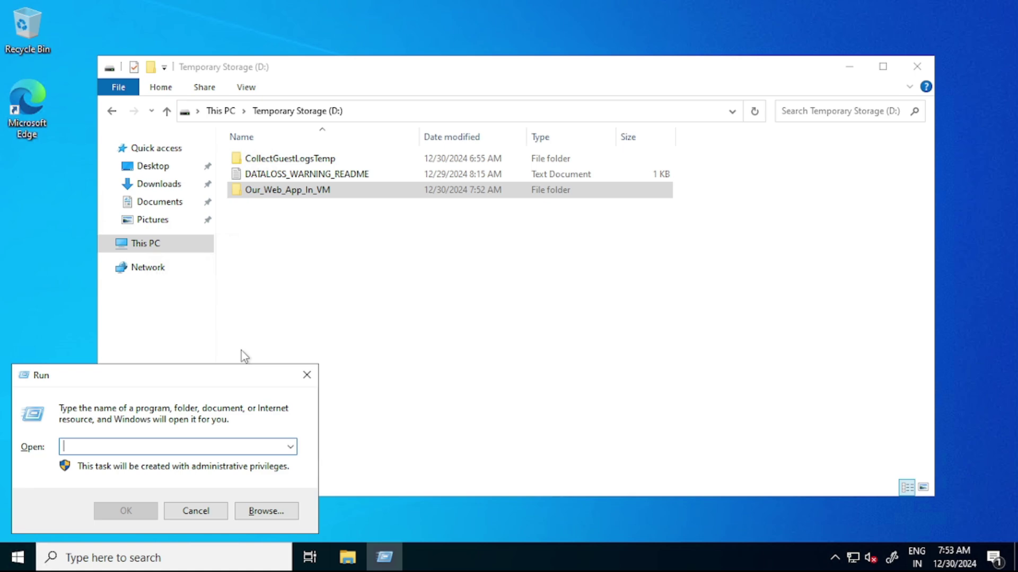
pyautogui.write('in')
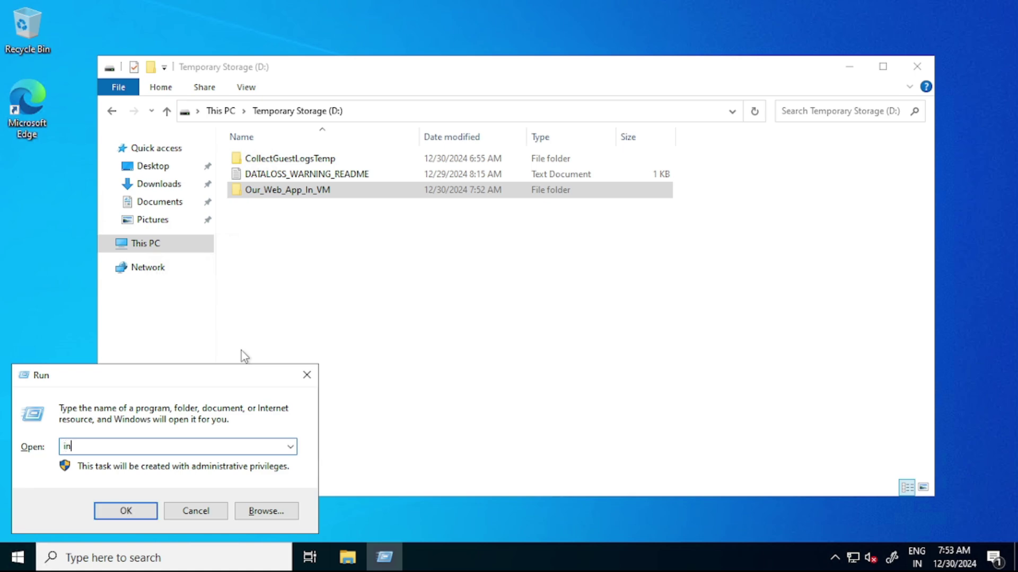
pyautogui.write('etmgr')
pyautogui.click(139, 512)
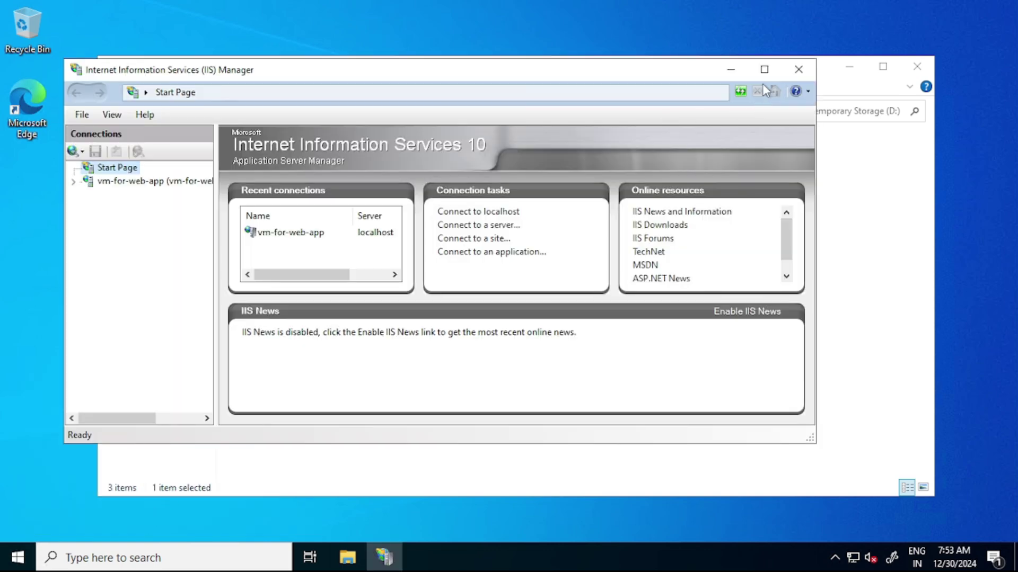
pyautogui.click(764, 69)
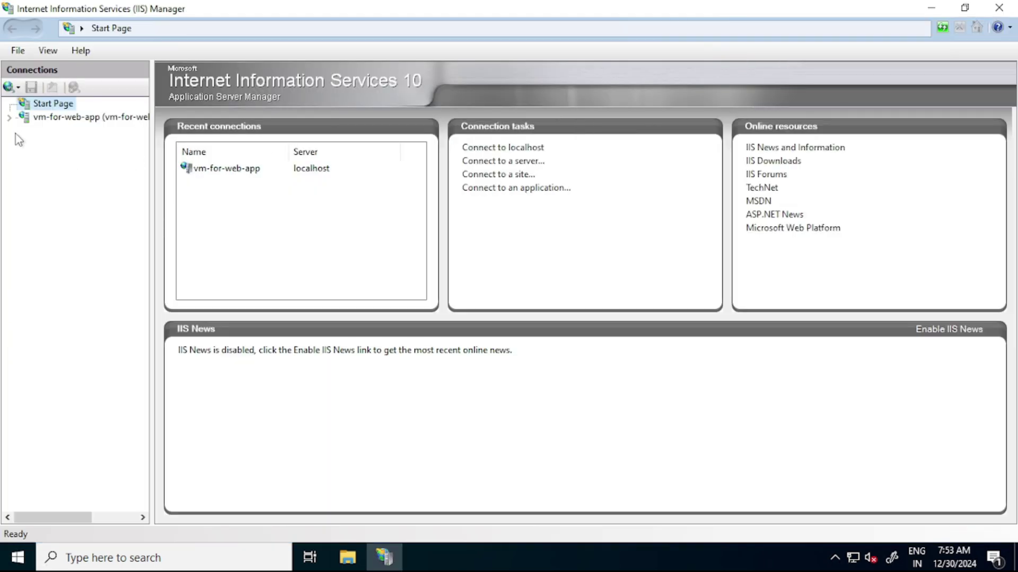
# - Remove the Default Web Site from the vm-for-web-app server's sites in IIS
pyautogui.click(9, 120)
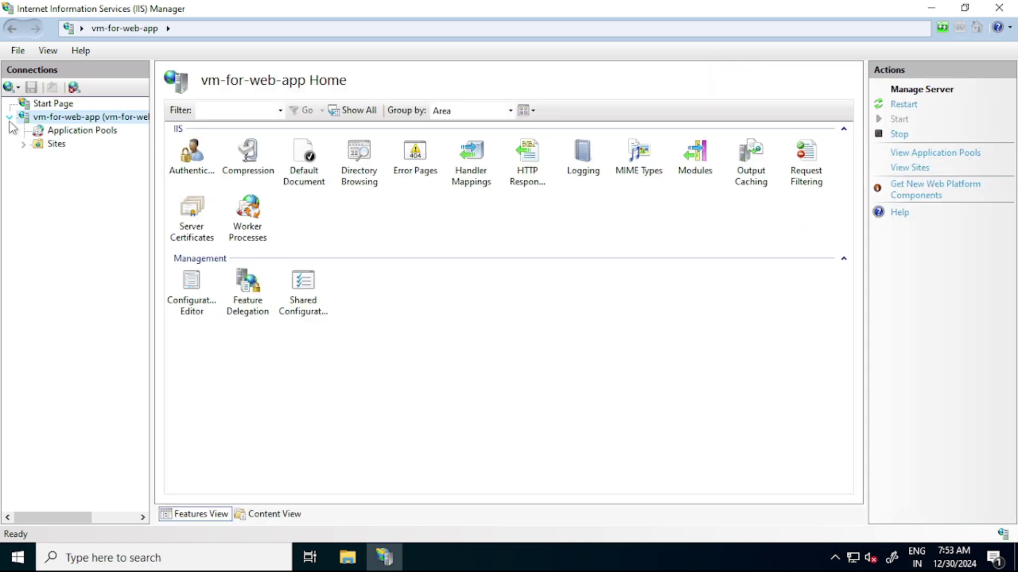
pyautogui.click(23, 144)
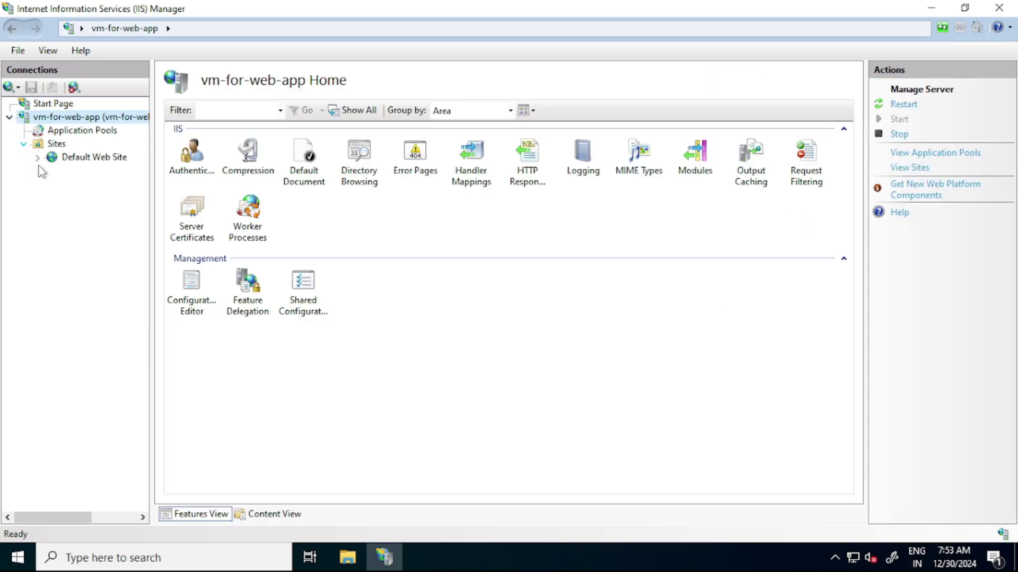
pyautogui.rightClick(83, 158)
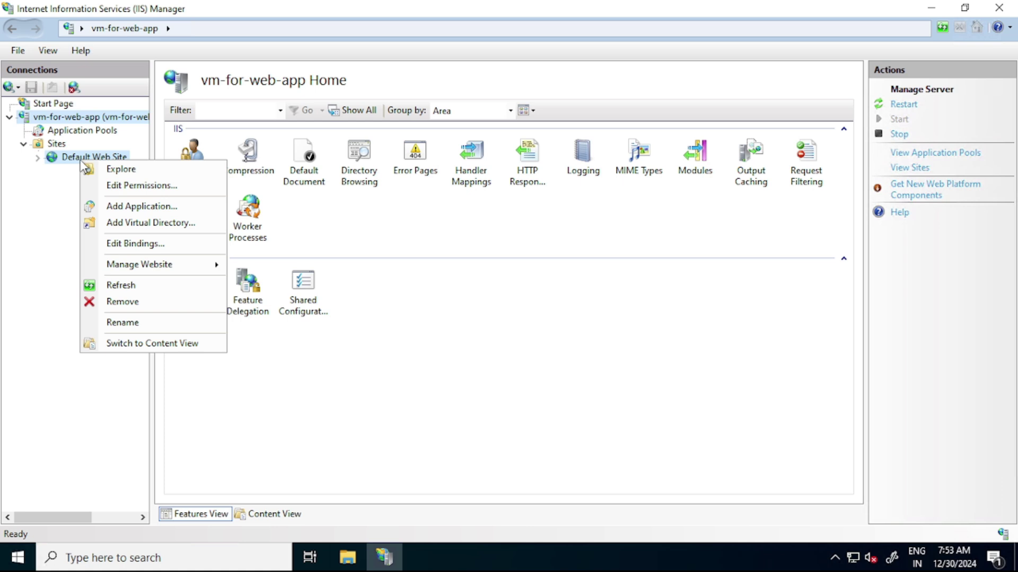
pyautogui.click(129, 303)
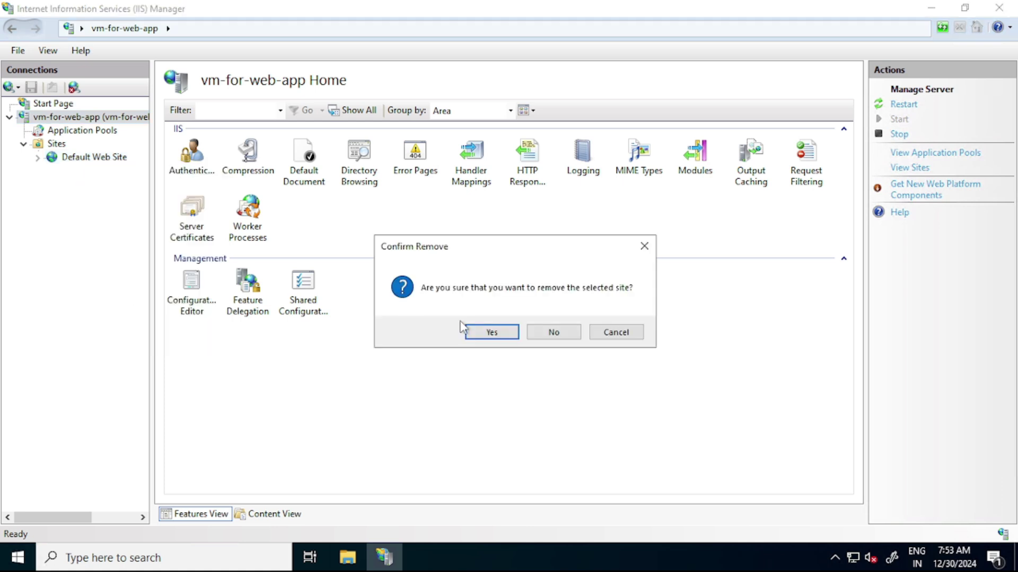
pyautogui.click(497, 335)
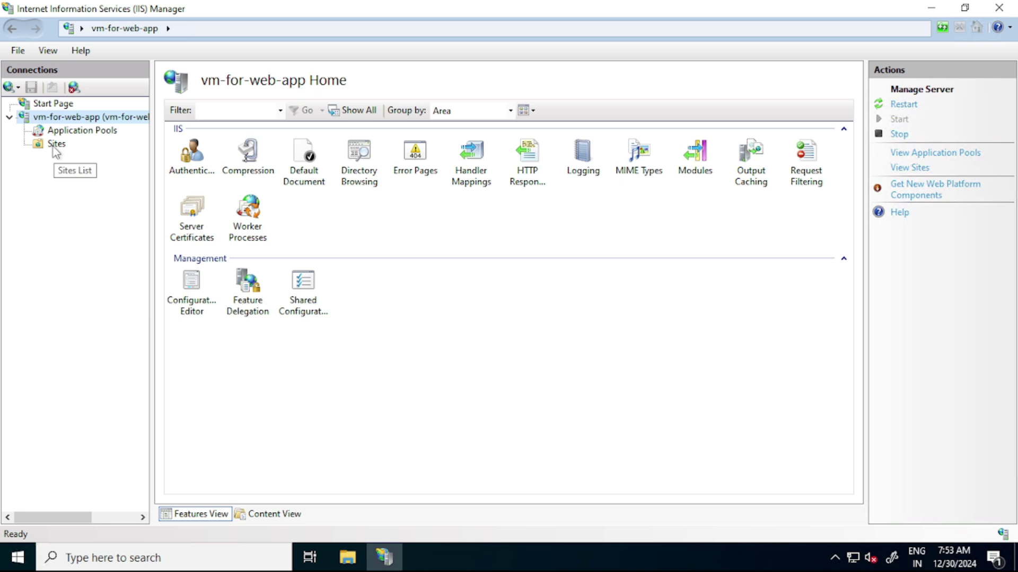
# - Start adding a new website in IIS with the site name Our_Web_App_In_VM
pyautogui.rightClick(56, 144)
pyautogui.click(89, 157)
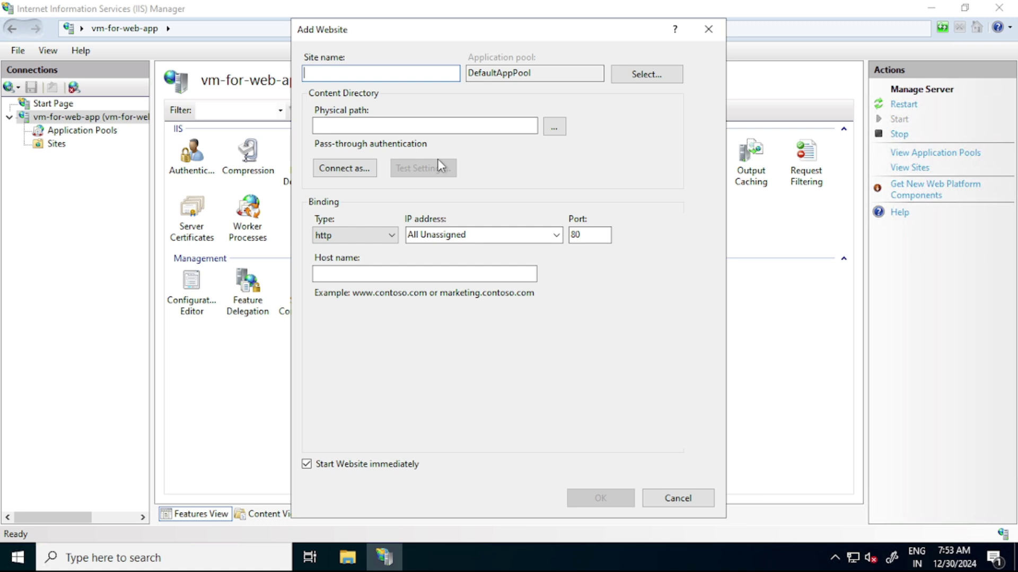
pyautogui.write('Our_Web_App_In_VM')
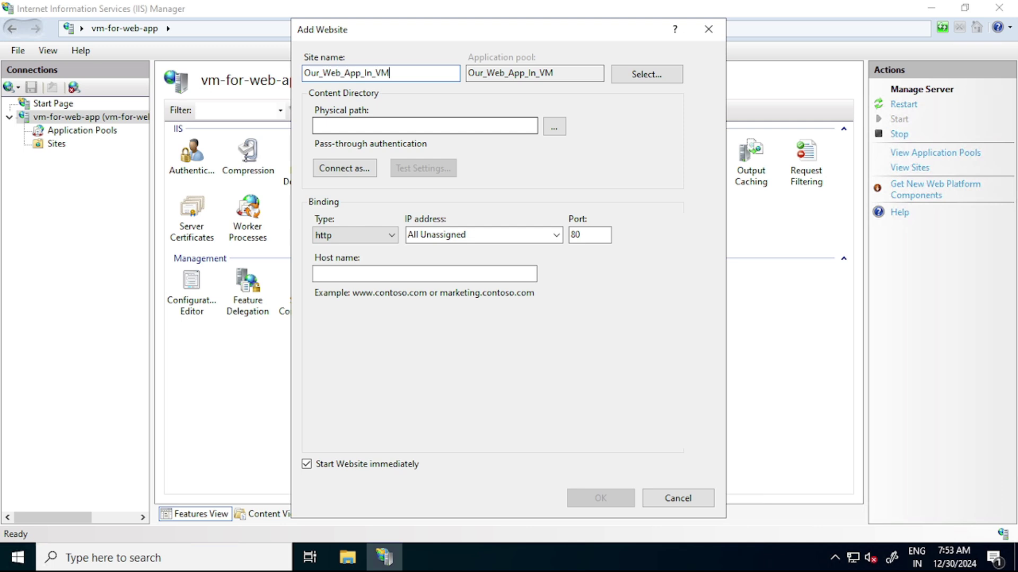
# - Set the new website's physical path to the D:\Our_Web_App_In_VM folder
pyautogui.click(554, 127)
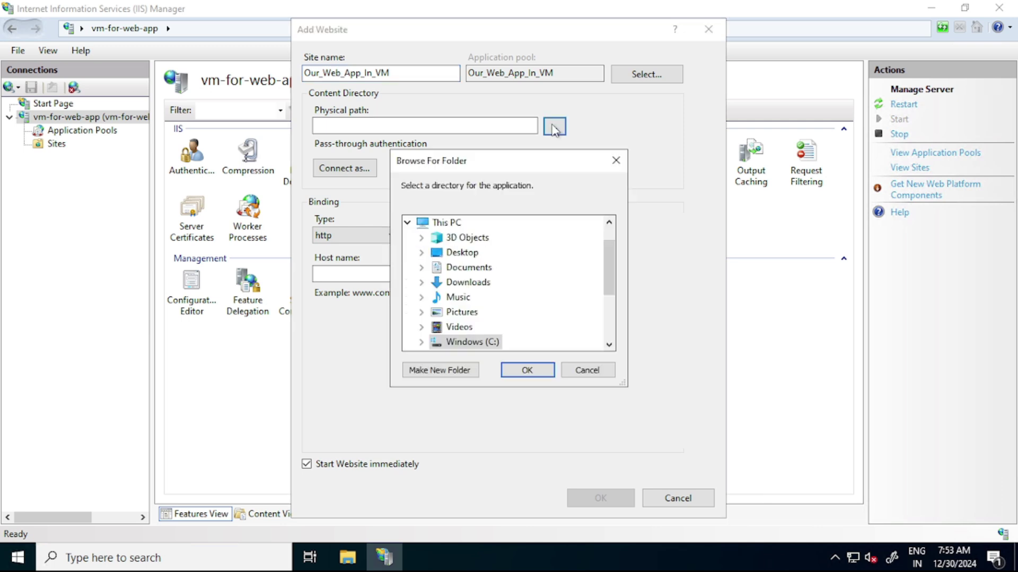
pyautogui.scroll(-1, 538, 284)
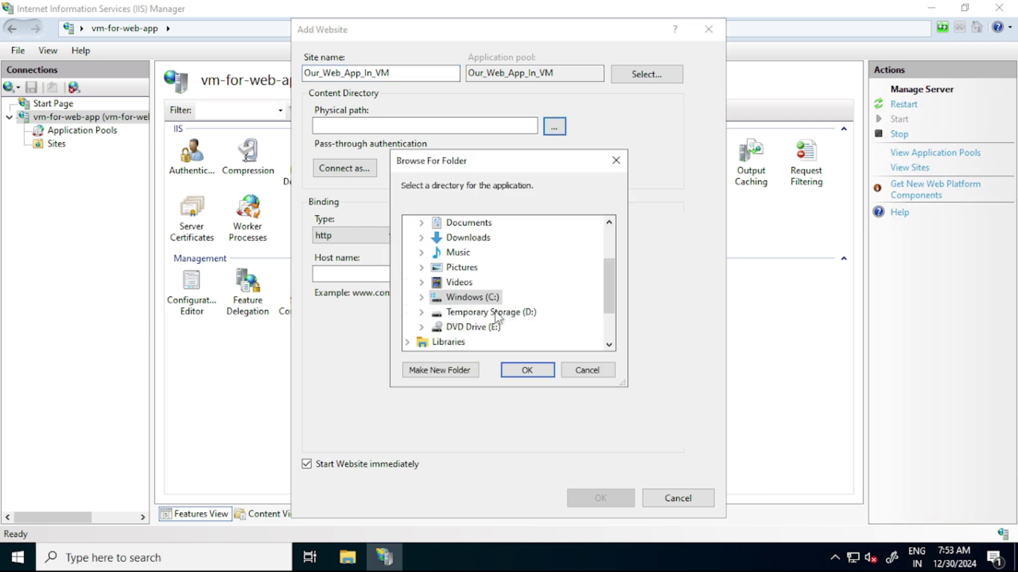
pyautogui.click(422, 313)
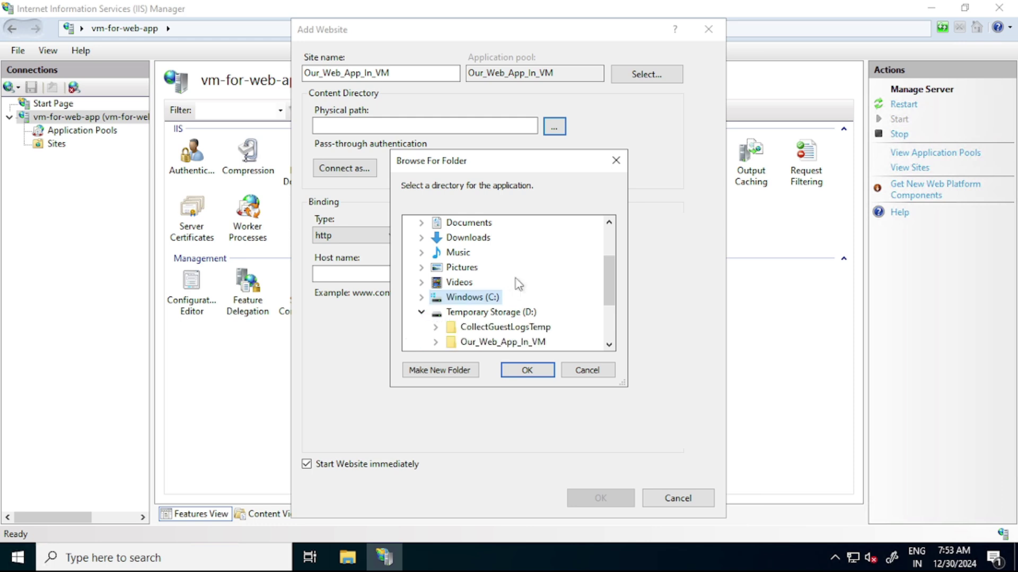
pyautogui.scroll(-1, 455, 291)
pyautogui.click(500, 299)
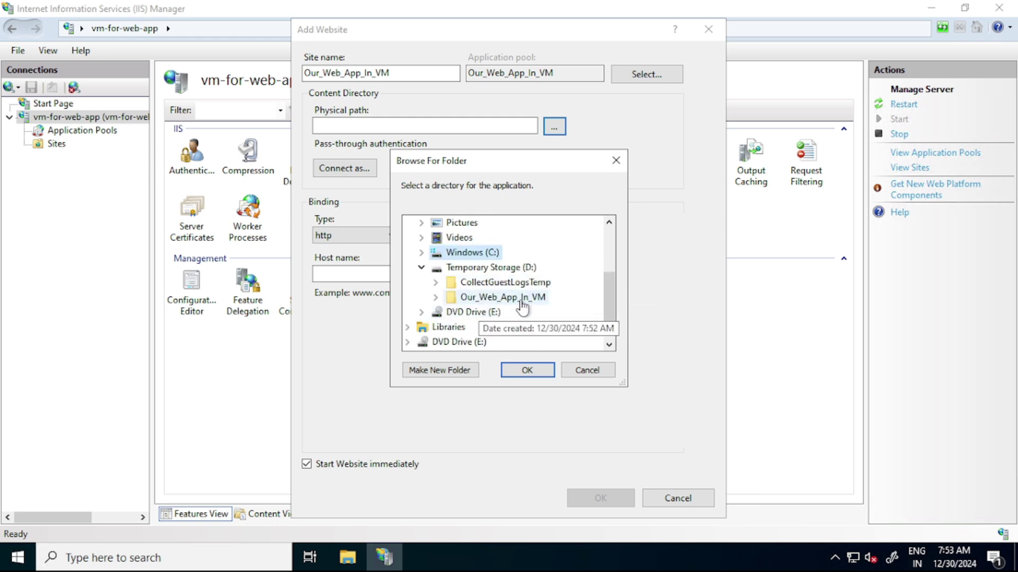
pyautogui.click(527, 371)
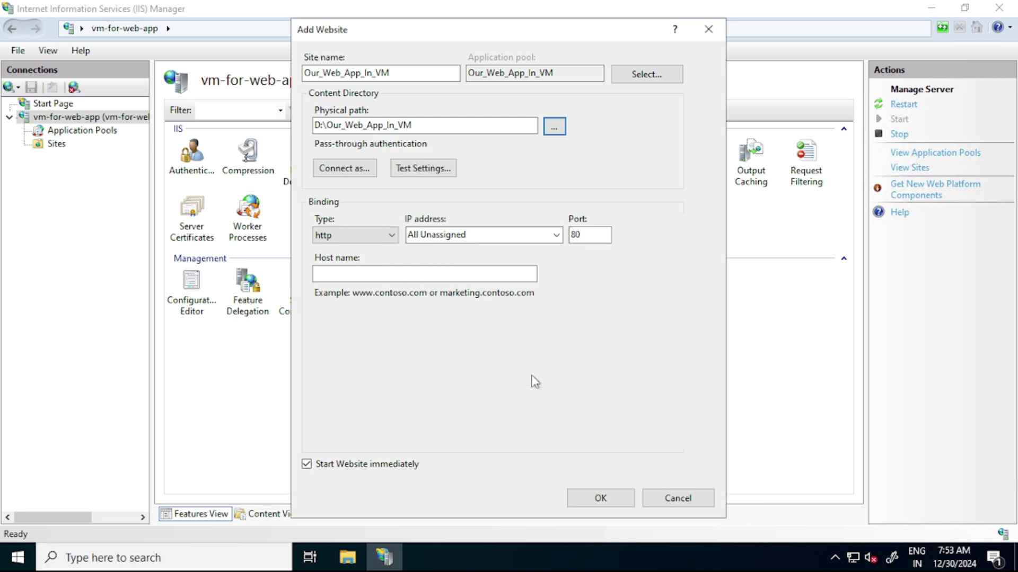
# - Set the new website's HTTP binding port to 8080 and create the site
pyautogui.click(595, 238)
pyautogui.write('80')
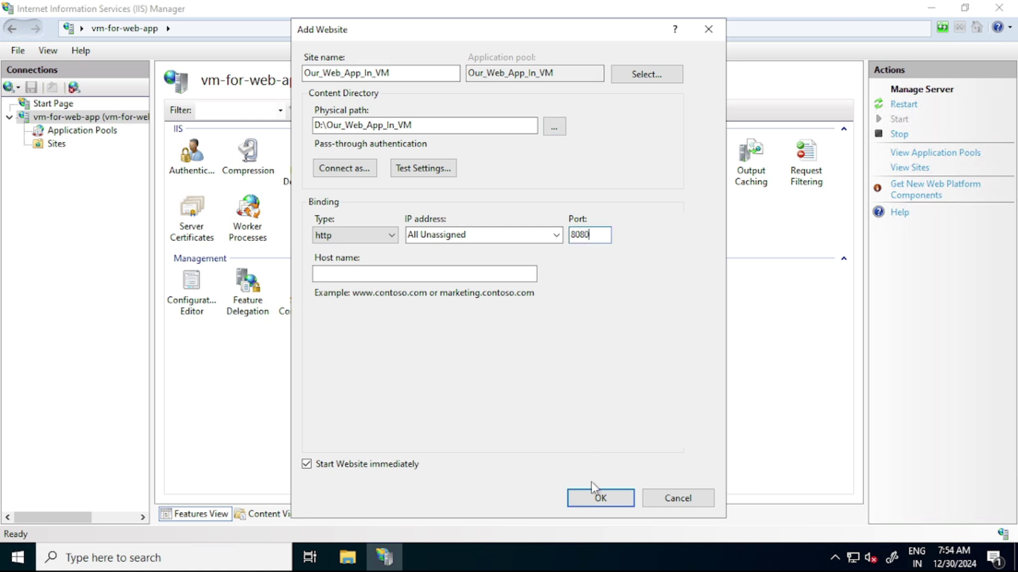
pyautogui.click(596, 501)
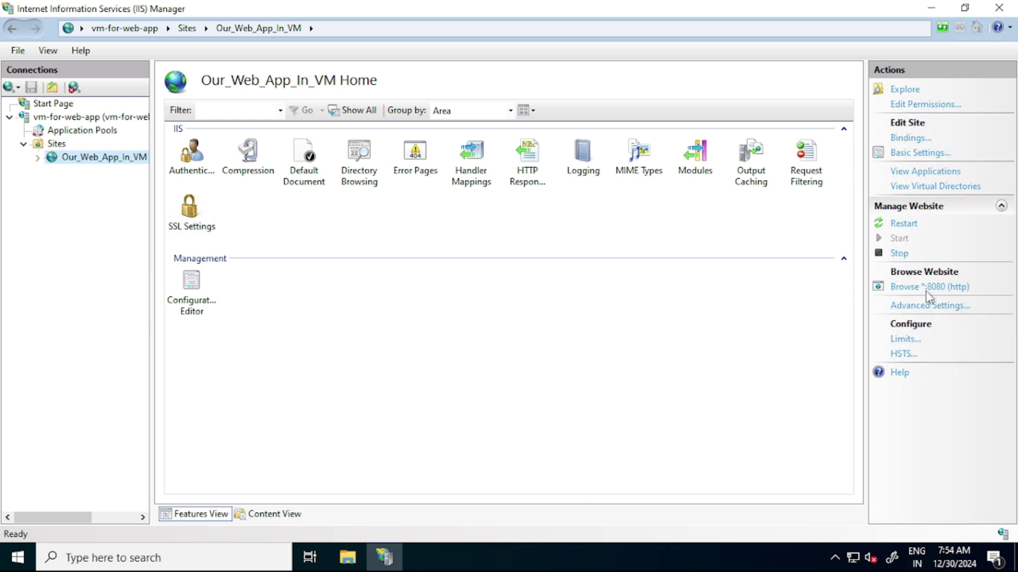
# - Browse the Our_Web_App_In_VM site on port 8080 from IIS and examine the home page's welcome heading
pyautogui.click(940, 291)
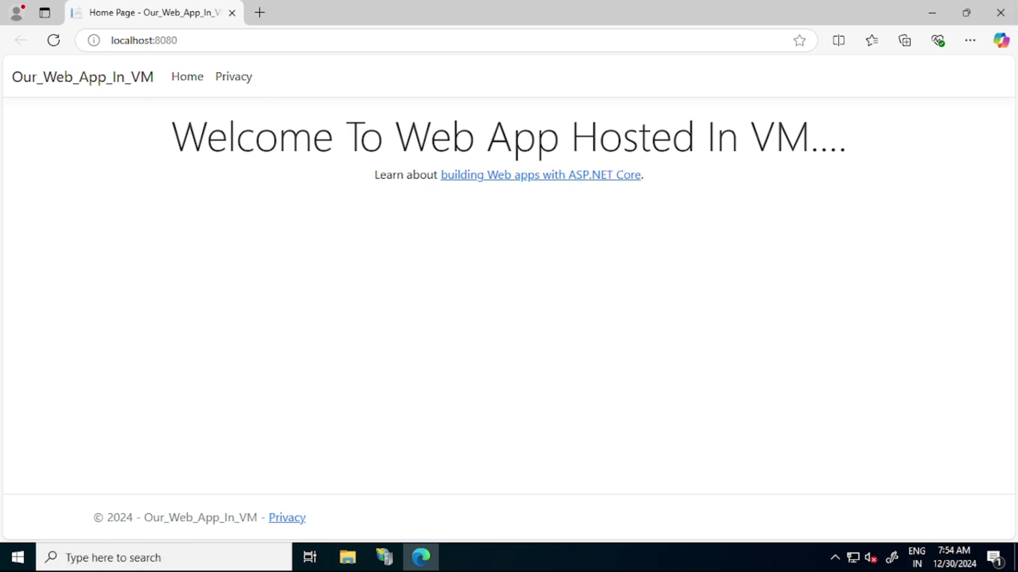
pyautogui.moveTo(170, 137); pyautogui.dragTo(848, 136)
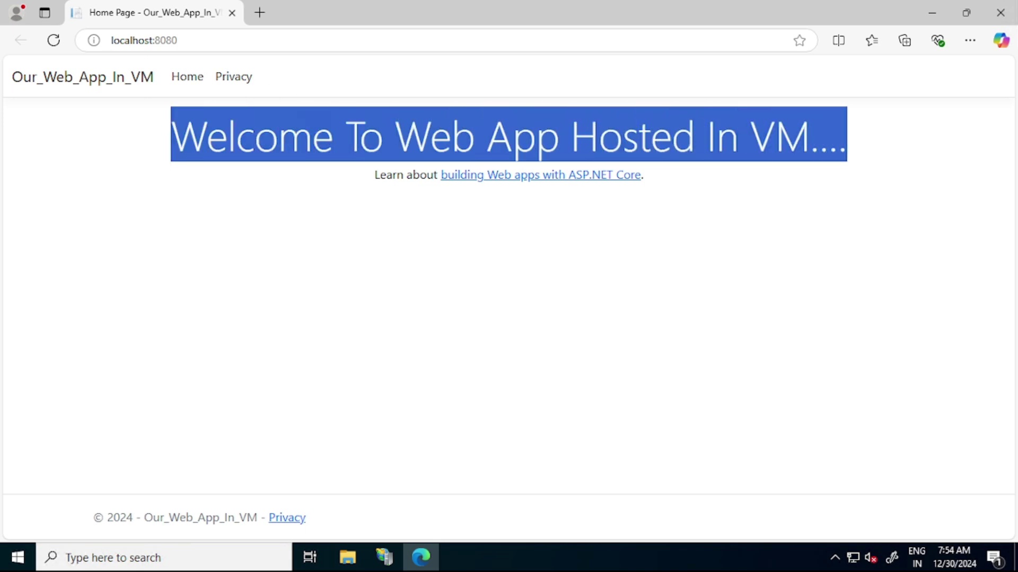
pyautogui.click(684, 228)
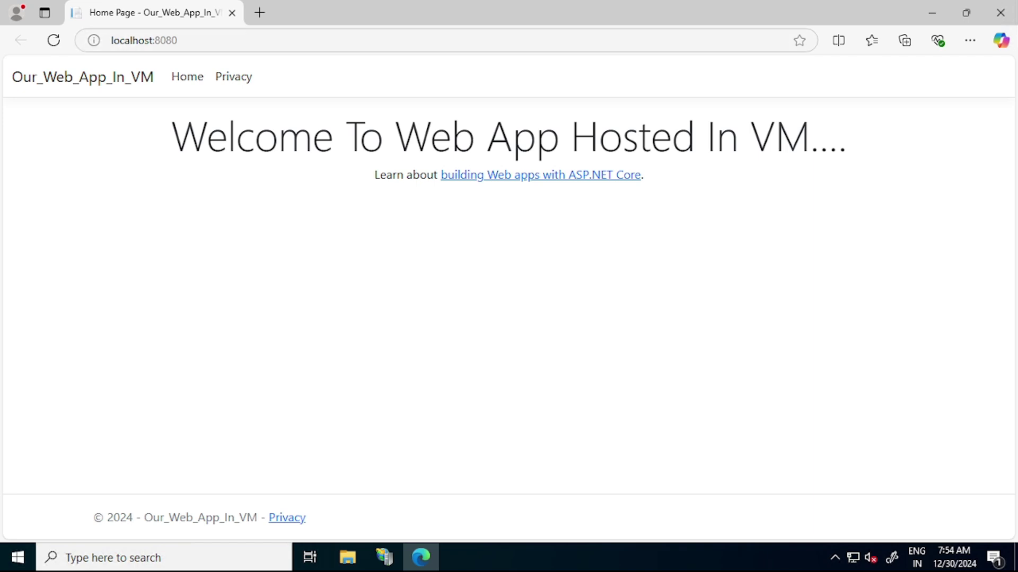
pyautogui.moveTo(624, 7)
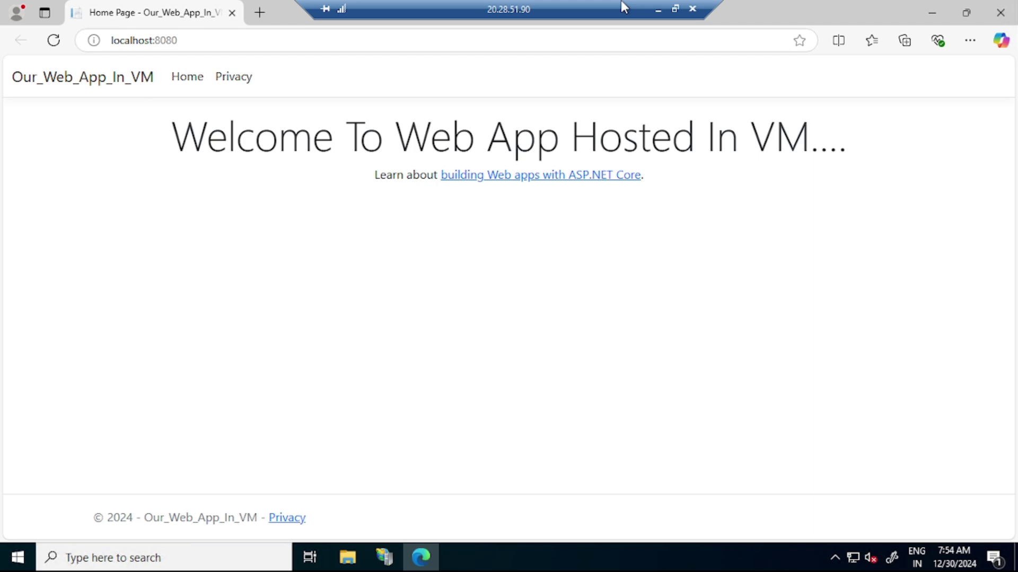
pyautogui.click(259, 15)
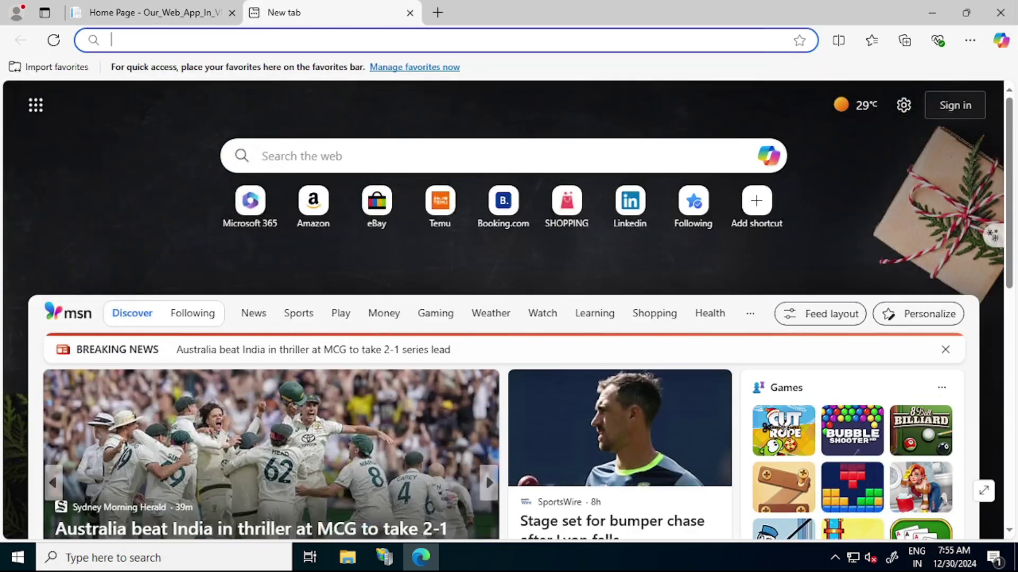
pyautogui.write('http://localhost')
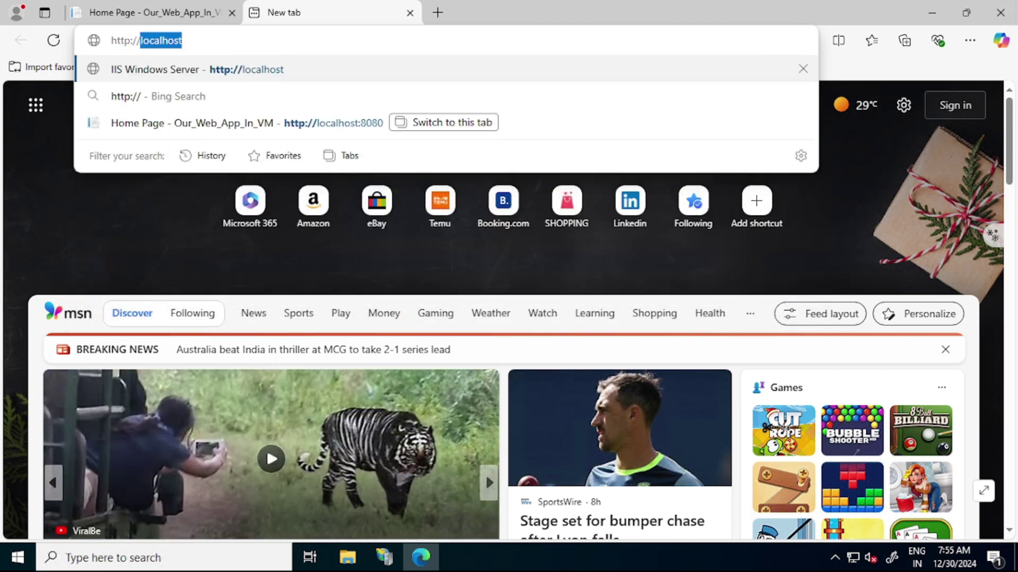
pyautogui.write('20.28.51.90')
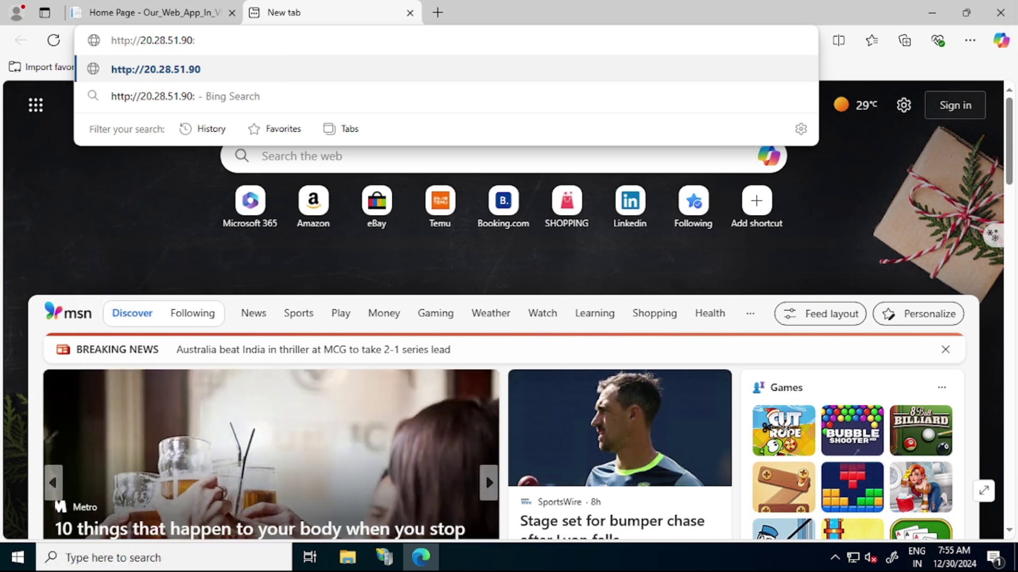
pyautogui.write(':8080')
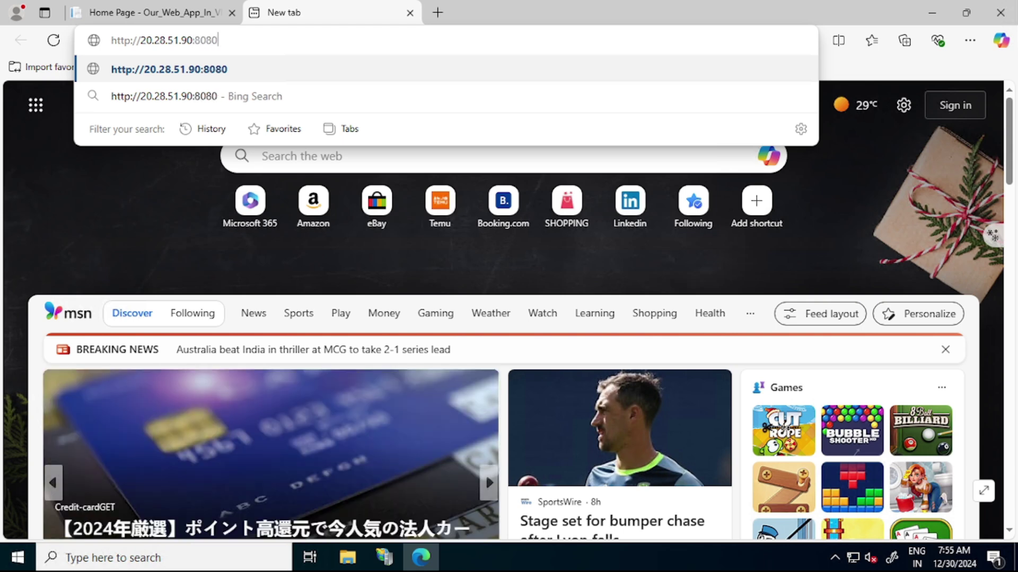
pyautogui.press('Return')
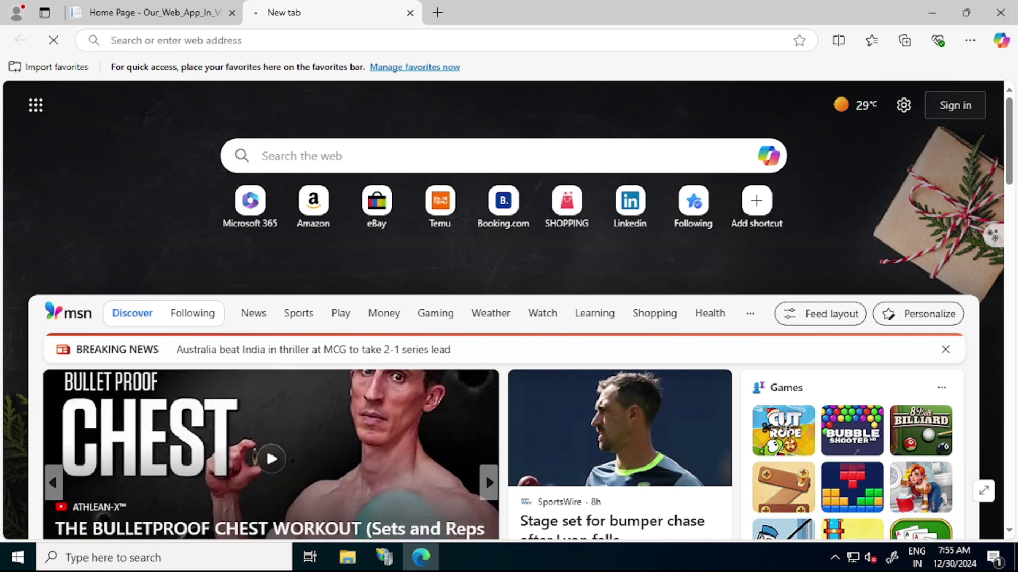
# - Reload the public IP page and compare it with the localhost:8080 page
pyautogui.press('F5')
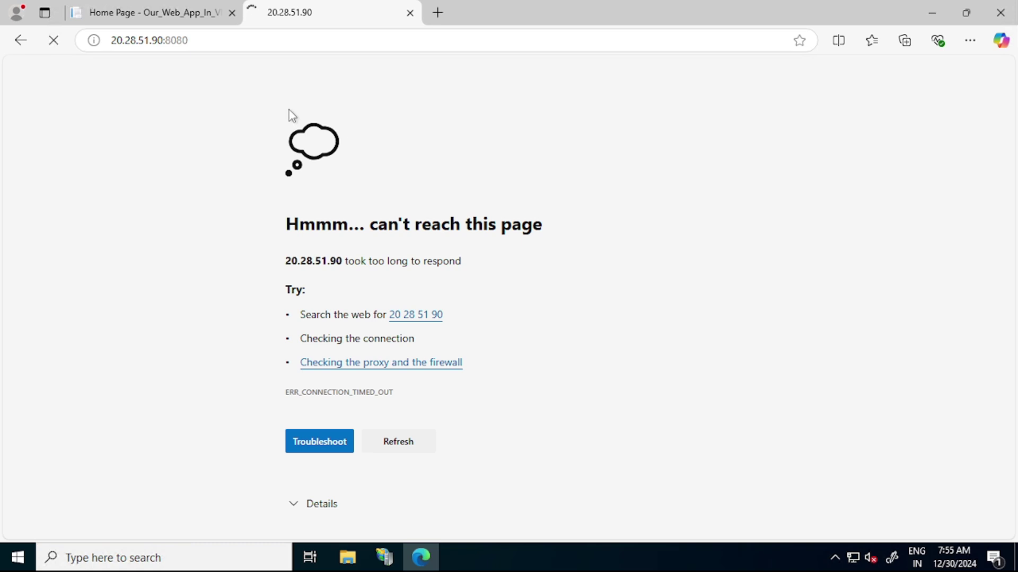
pyautogui.click(161, 21)
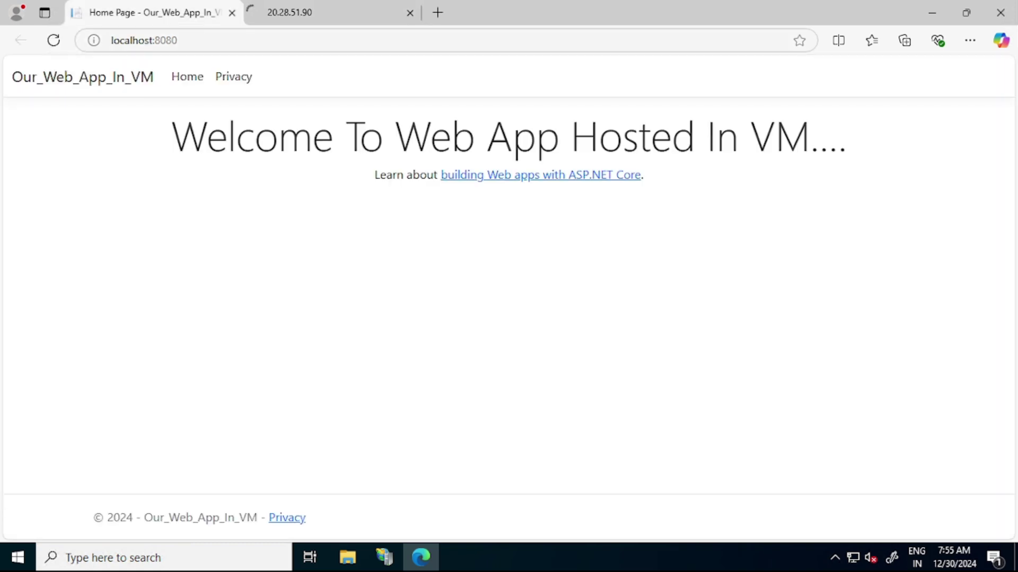
pyautogui.click(276, 17)
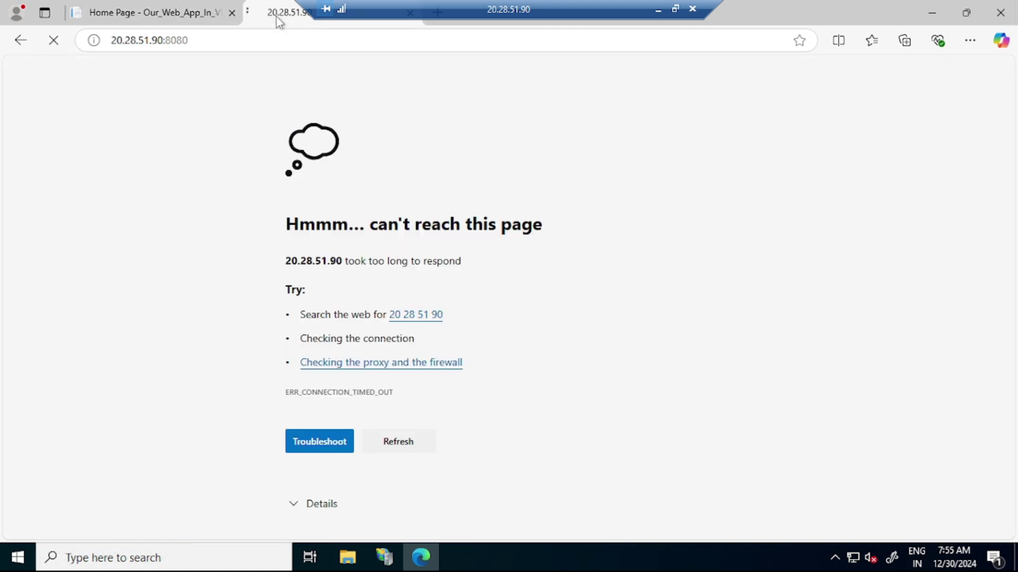